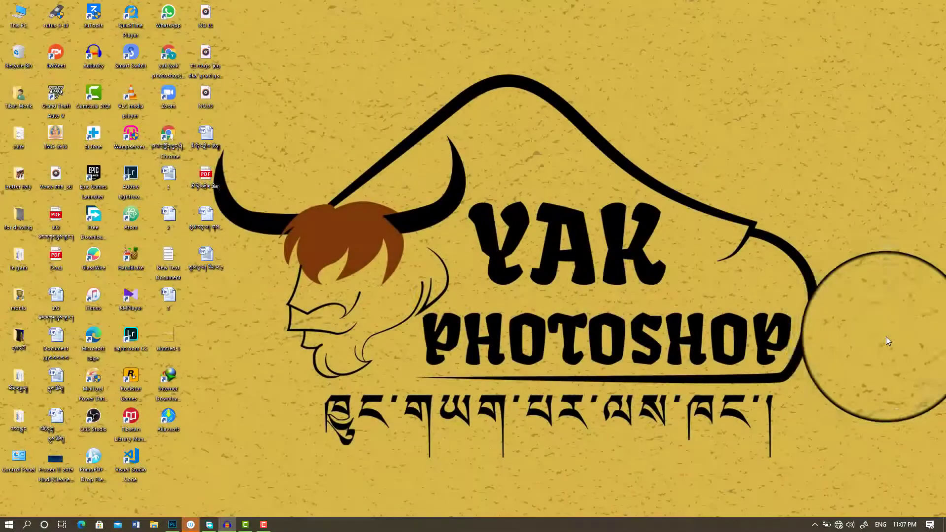
# In Photoshop, set the default text engine to Middle Eastern and South Asian in the Type preferences, then restart the program
pyautogui.click(173, 525)
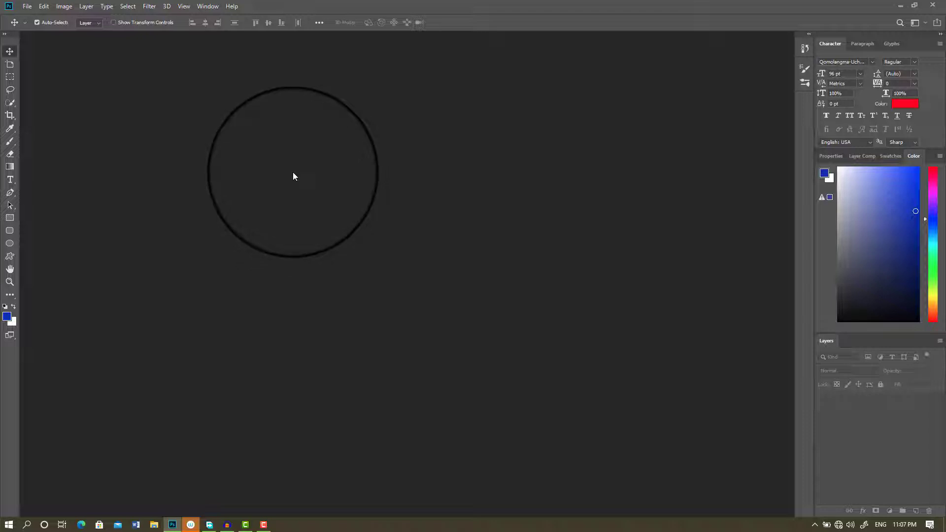
pyautogui.click(44, 7)
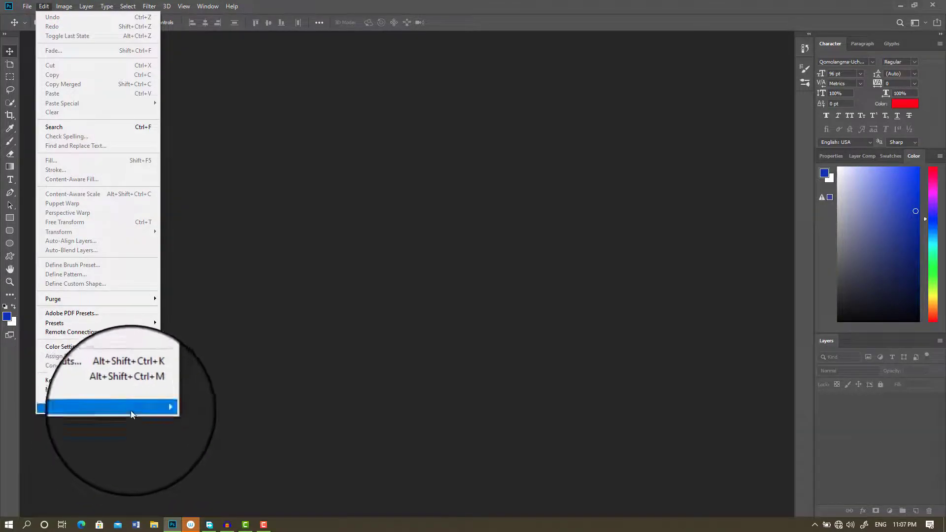
pyautogui.moveTo(154, 409)
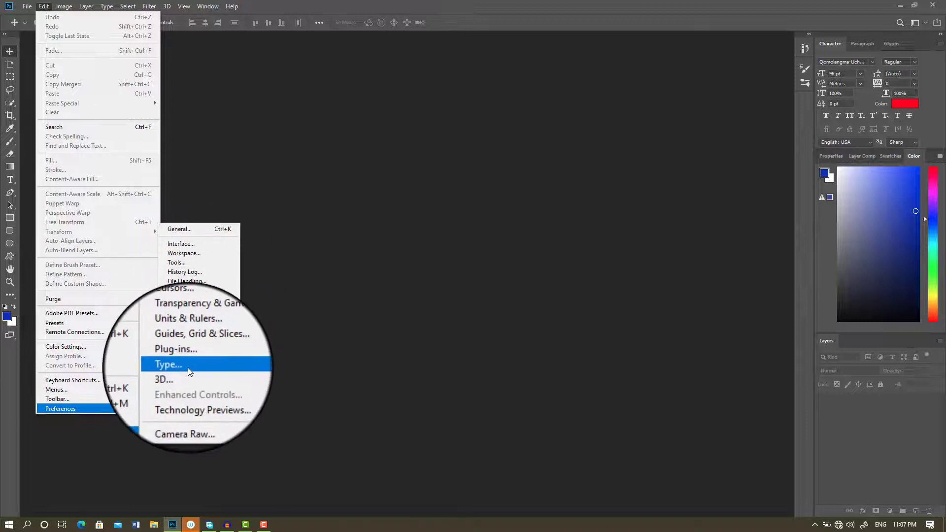
pyautogui.click(186, 368)
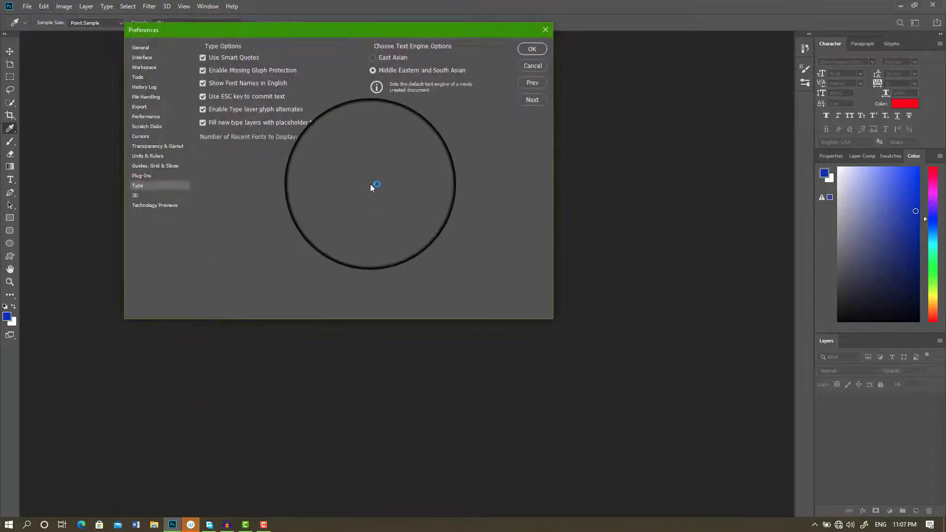
pyautogui.click(373, 71)
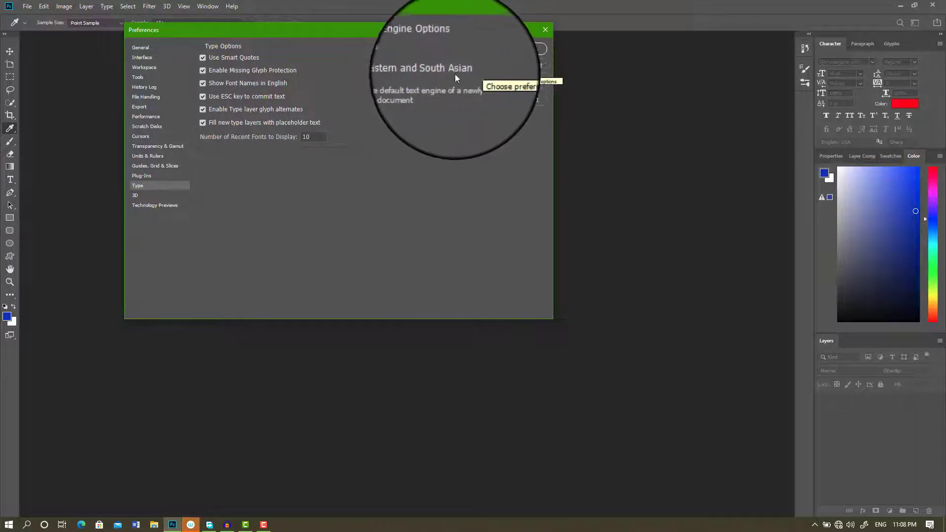
pyautogui.click(530, 47)
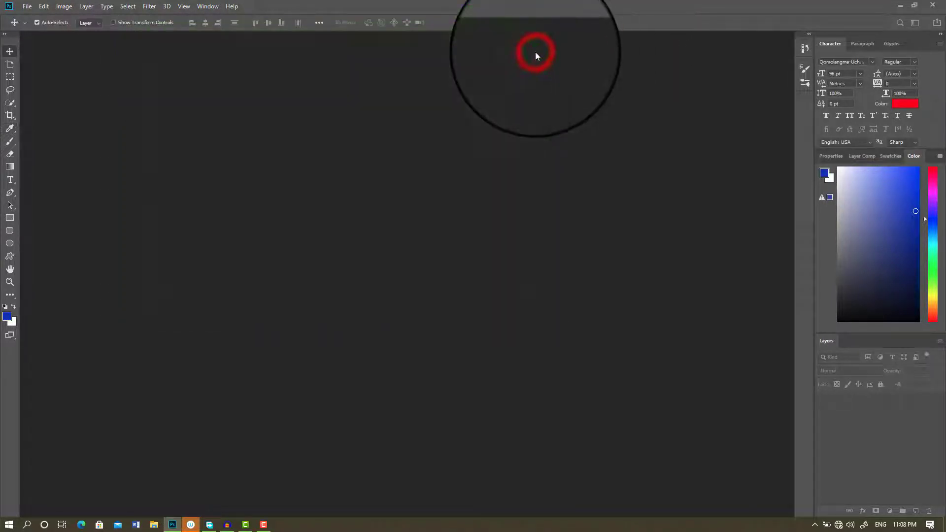
pyautogui.click(931, 5)
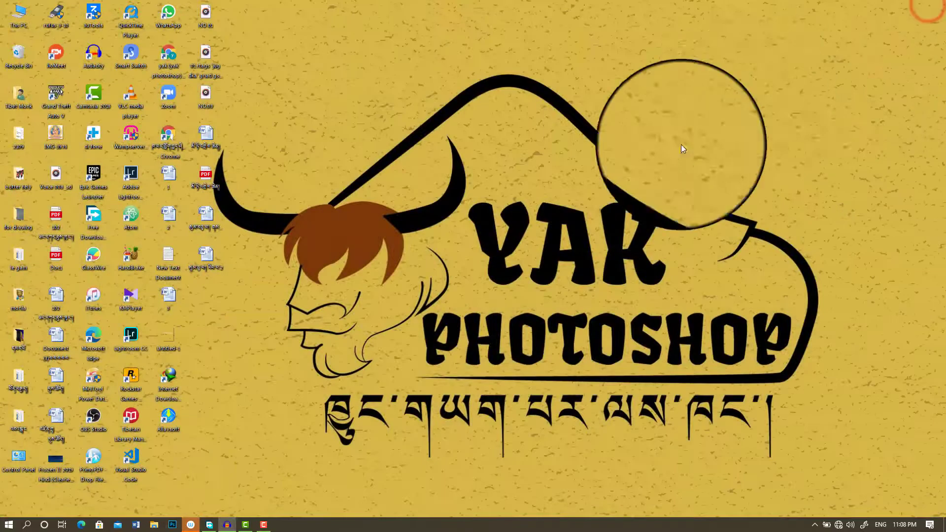
pyautogui.click(173, 524)
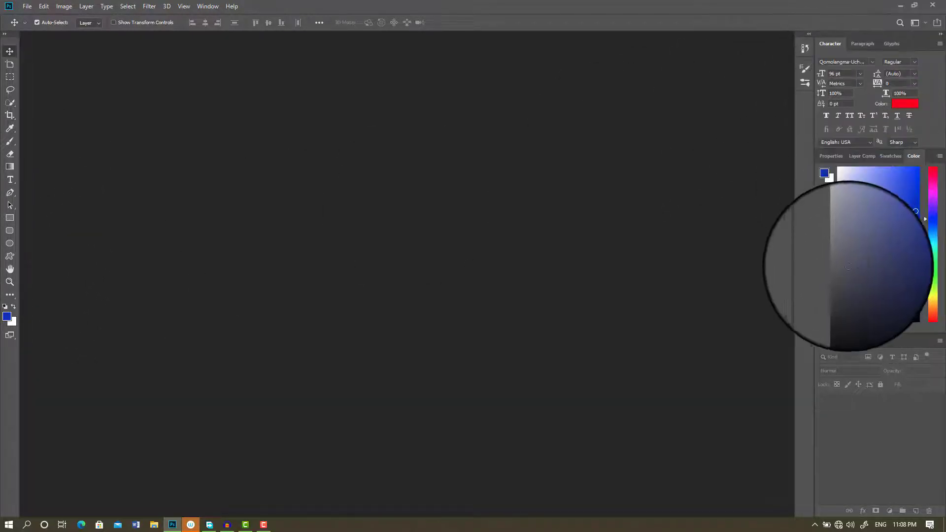
# Look through the Swatches, Layer Comps and Properties panels
pyautogui.click(893, 155)
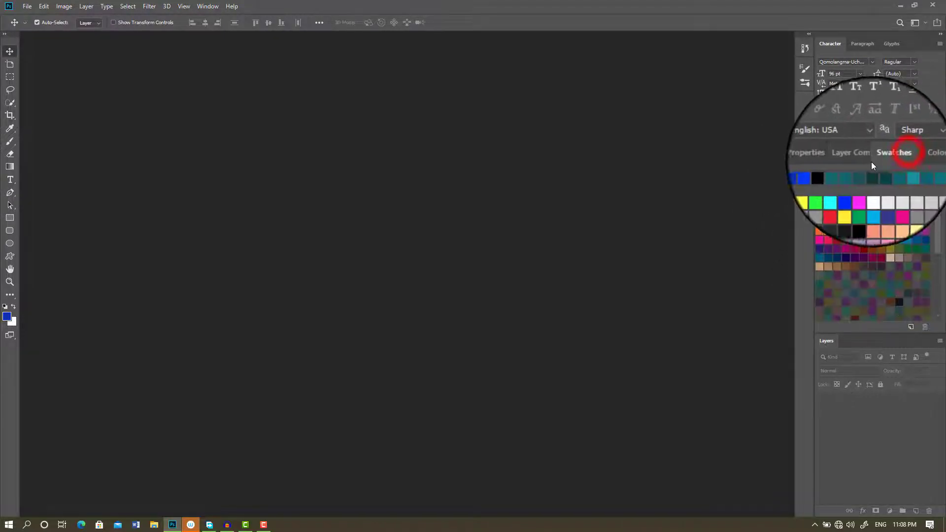
pyautogui.click(862, 156)
pyautogui.click(825, 159)
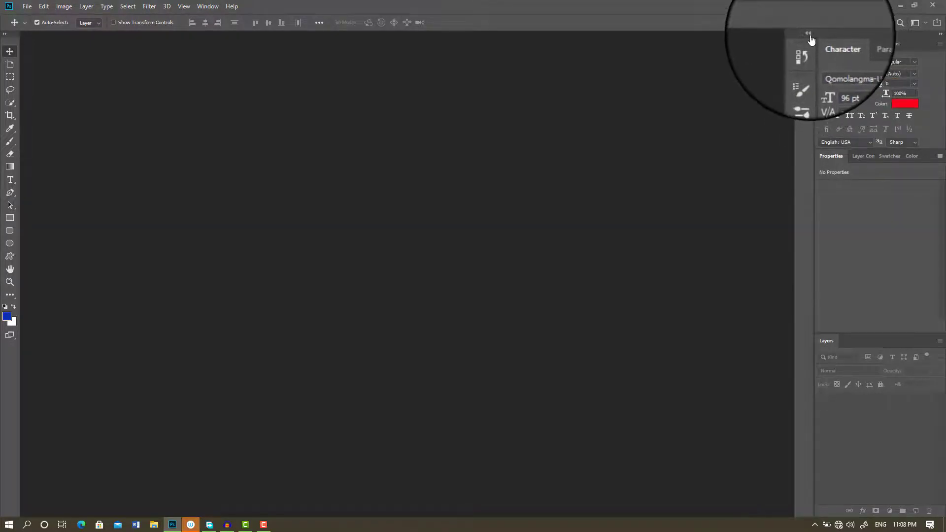
# Expand the collapsed panel dock and close its History and Brush Settings panel groups
pyautogui.click(809, 37)
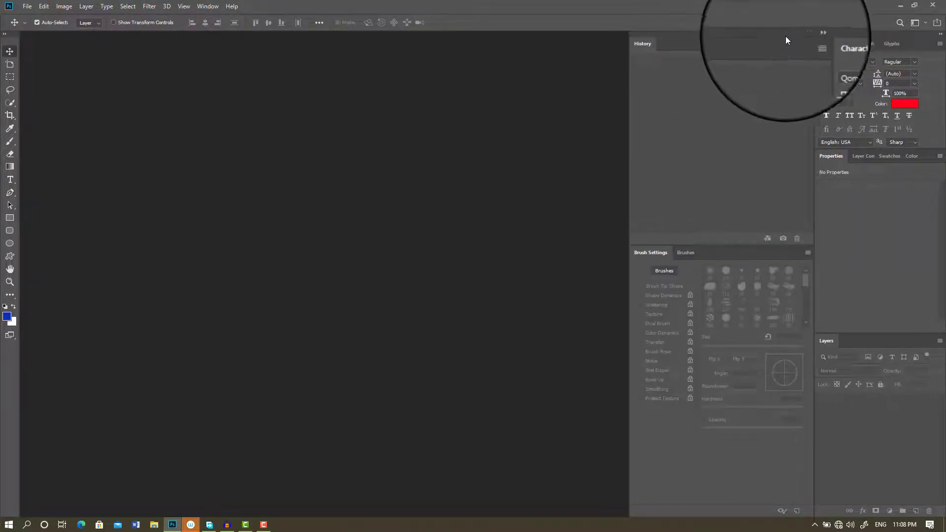
pyautogui.moveTo(786, 43)
pyautogui.mouseDown()
pyautogui.moveTo(694, 92)
pyautogui.moveTo(680, 94)
pyautogui.moveTo(700, 76)
pyautogui.moveTo(631, 86)
pyautogui.mouseUp()
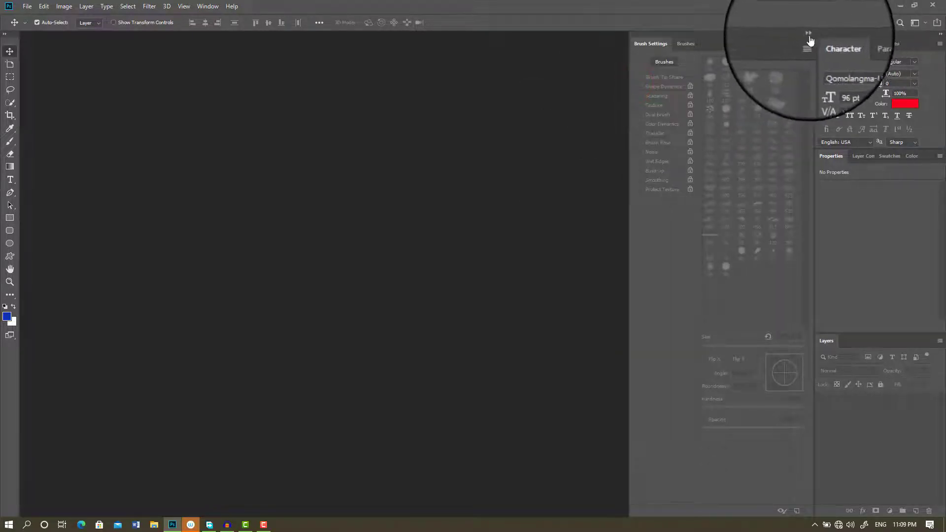
pyautogui.moveTo(783, 38); pyautogui.dragTo(648, 96)
pyautogui.click(669, 94)
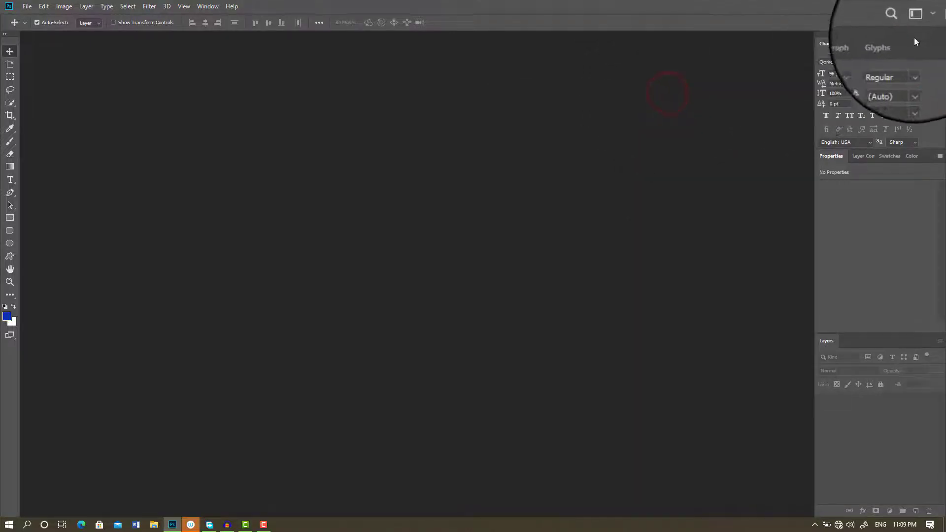
# Undock and close the Character panel group and the remaining group holding Properties and Layers
pyautogui.moveTo(908, 44); pyautogui.dragTo(724, 103)
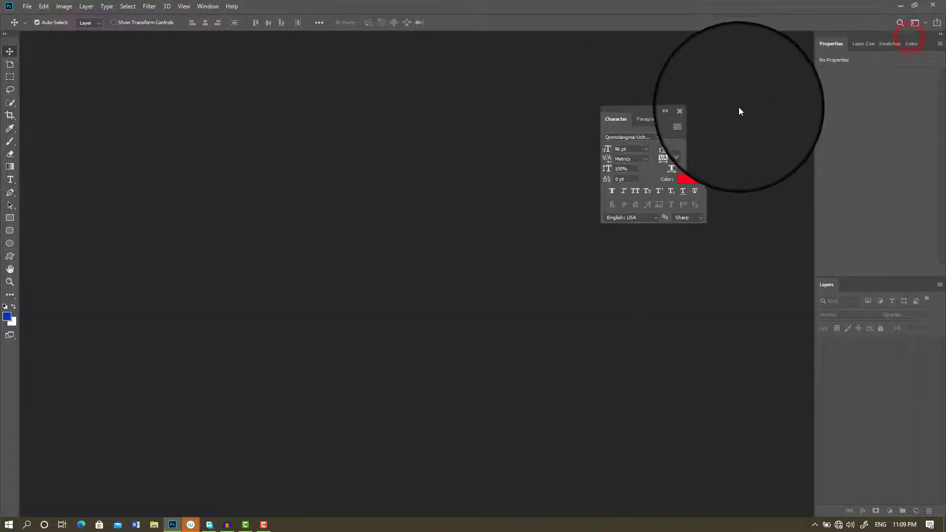
pyautogui.click(701, 109)
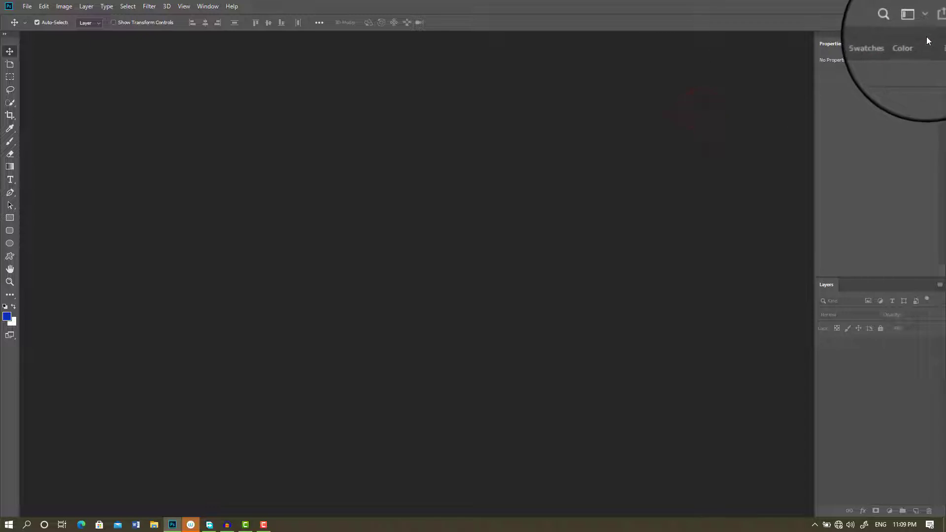
pyautogui.moveTo(874, 36); pyautogui.dragTo(594, 140)
pyautogui.click(667, 129)
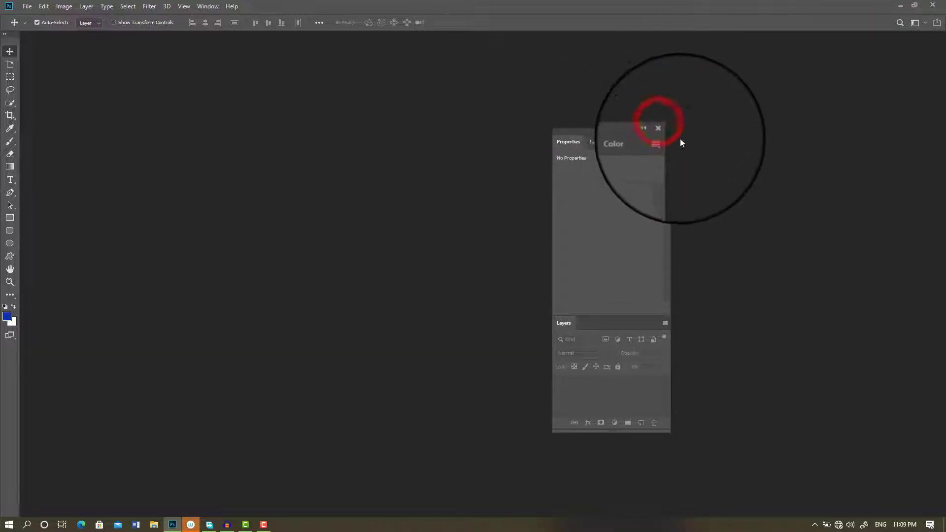
pyautogui.click(666, 131)
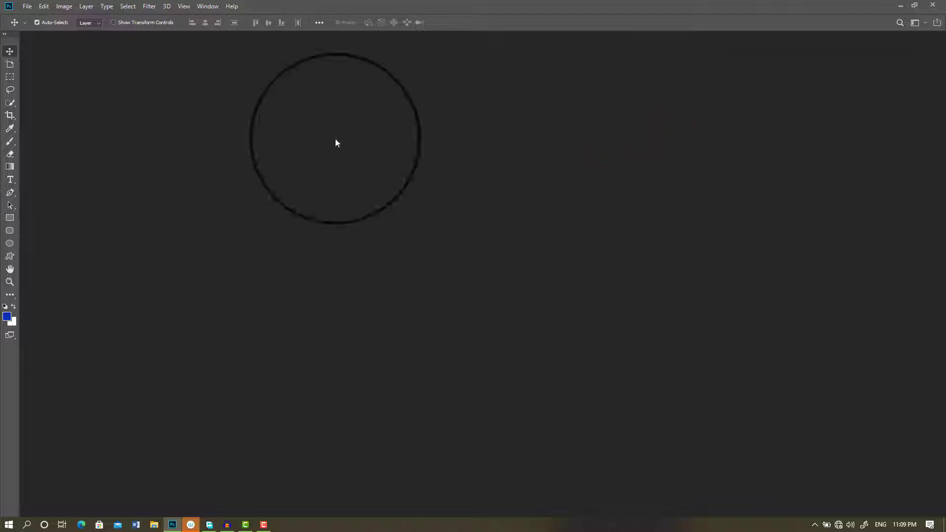
# Undock and close the Tools bar, and detach the options bar so it floats over the workspace
pyautogui.moveTo(22, 46); pyautogui.dragTo(189, 56)
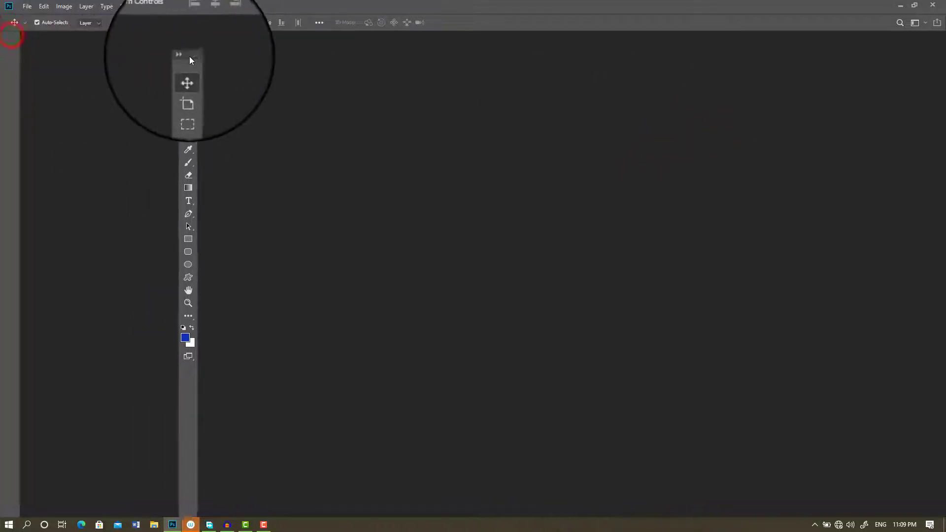
pyautogui.click(193, 56)
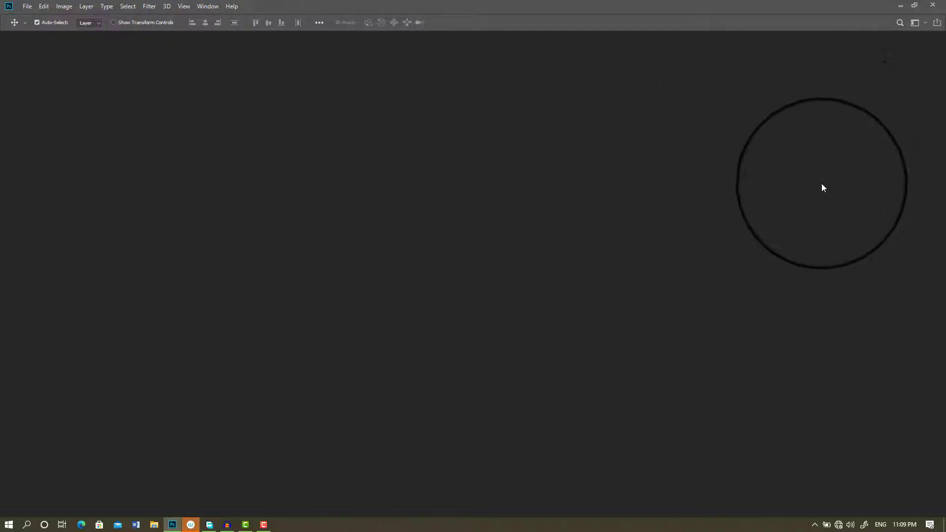
pyautogui.click(11, 21)
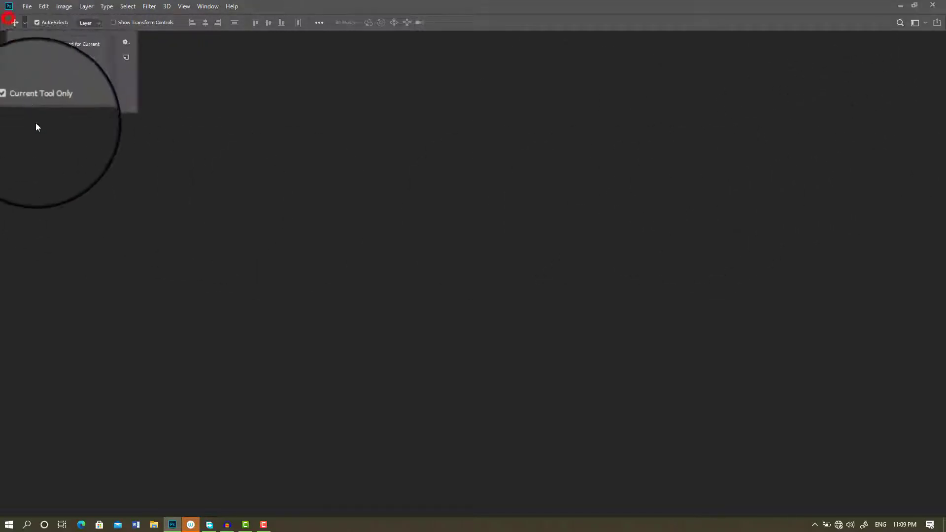
pyautogui.click(285, 133)
pyautogui.moveTo(4, 24); pyautogui.dragTo(58, 162)
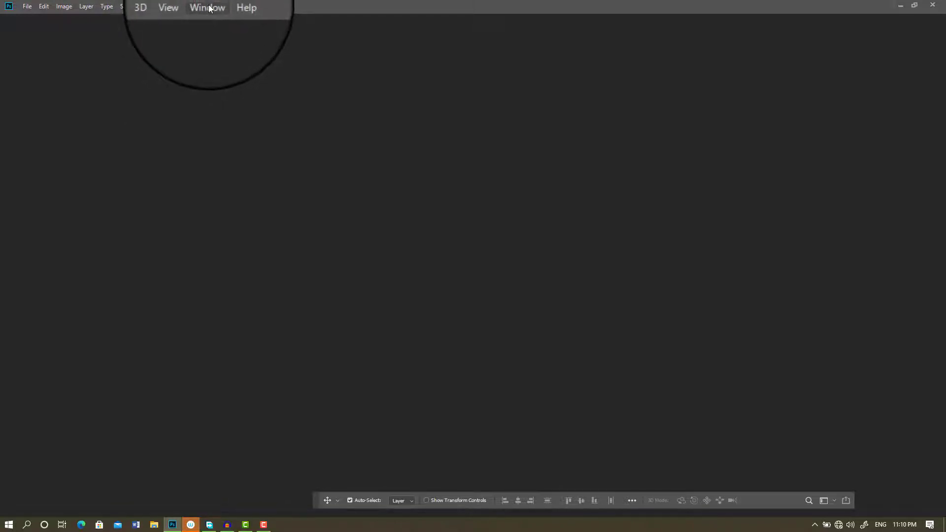
# Reset the Essentials workspace to its default layout
pyautogui.click(209, 7)
pyautogui.moveTo(219, 28)
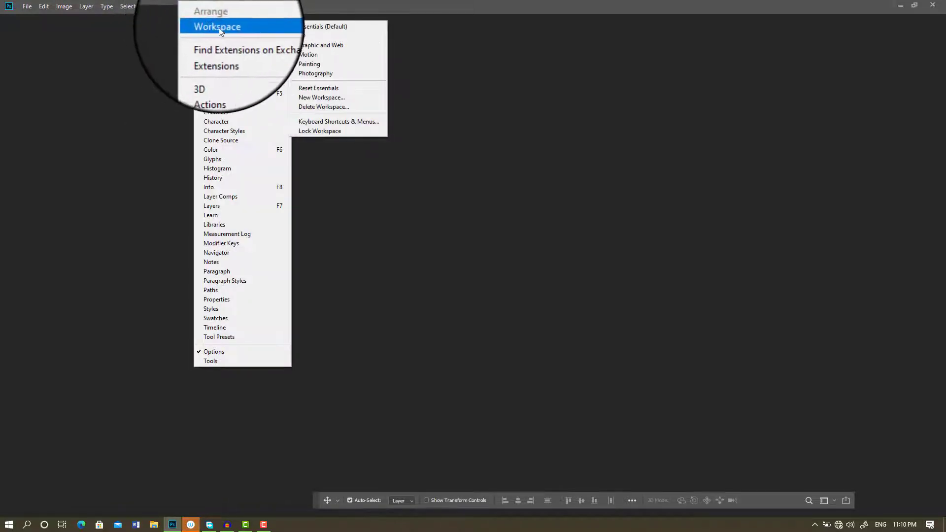
pyautogui.click(312, 88)
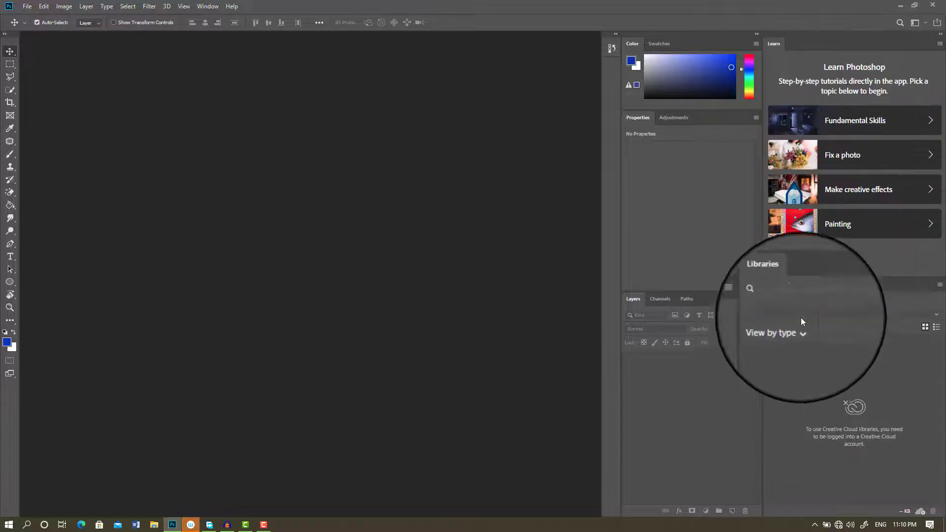
# Undock and close the Learn and Libraries panels in the Essentials workspace
pyautogui.click(917, 45)
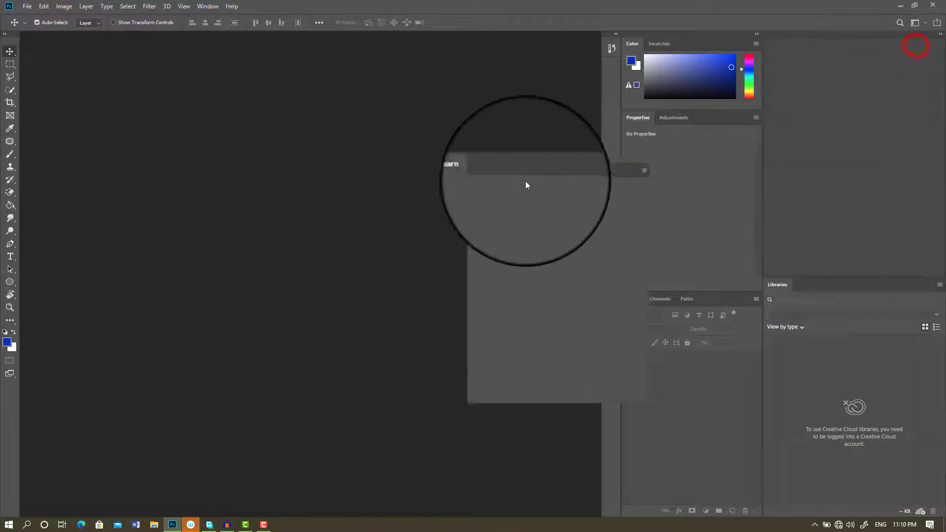
pyautogui.click(529, 170)
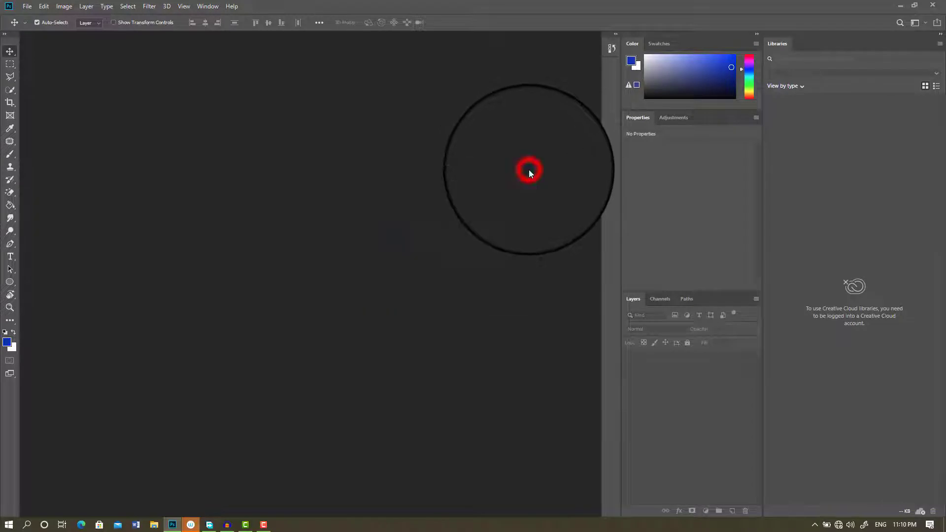
pyautogui.click(939, 43)
pyautogui.click(813, 52)
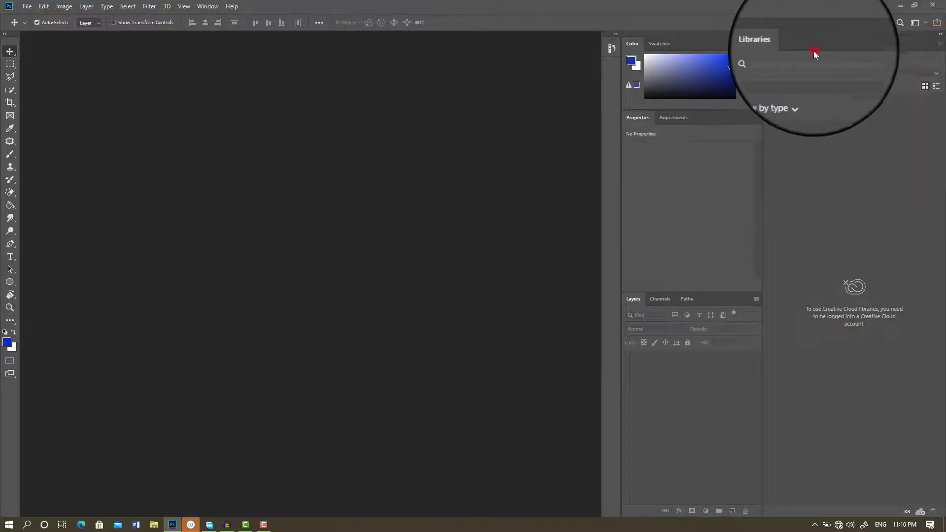
pyautogui.moveTo(813, 51); pyautogui.dragTo(361, 199)
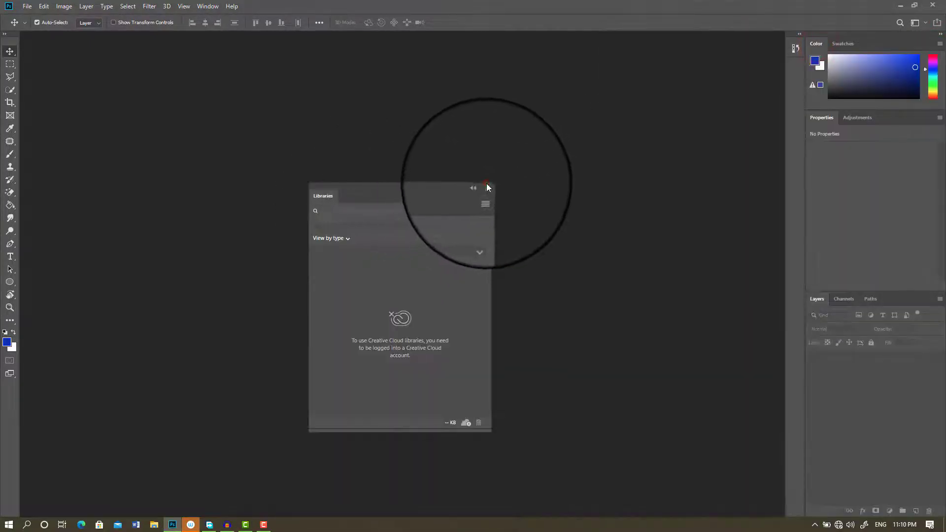
pyautogui.click(486, 186)
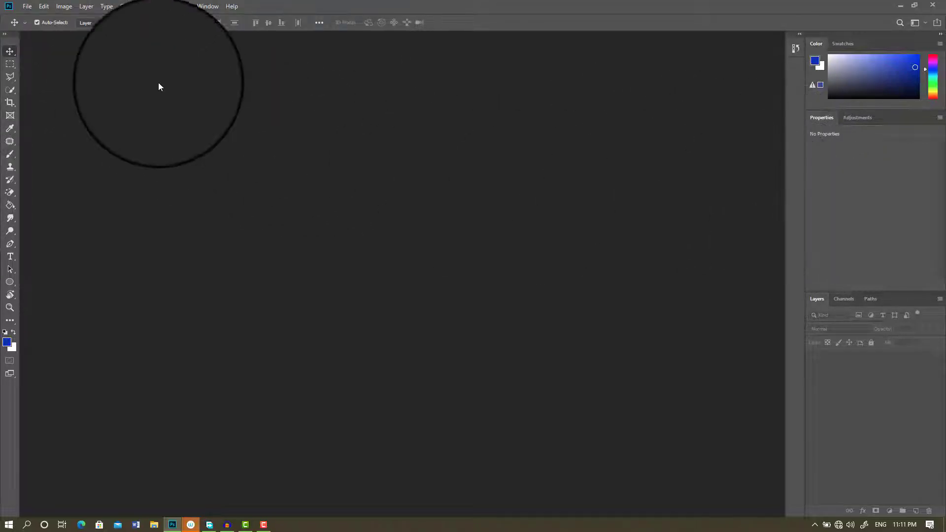
# Switch to the Graphic and Web workspace and reset it to its default layout
pyautogui.click(208, 6)
pyautogui.moveTo(235, 30)
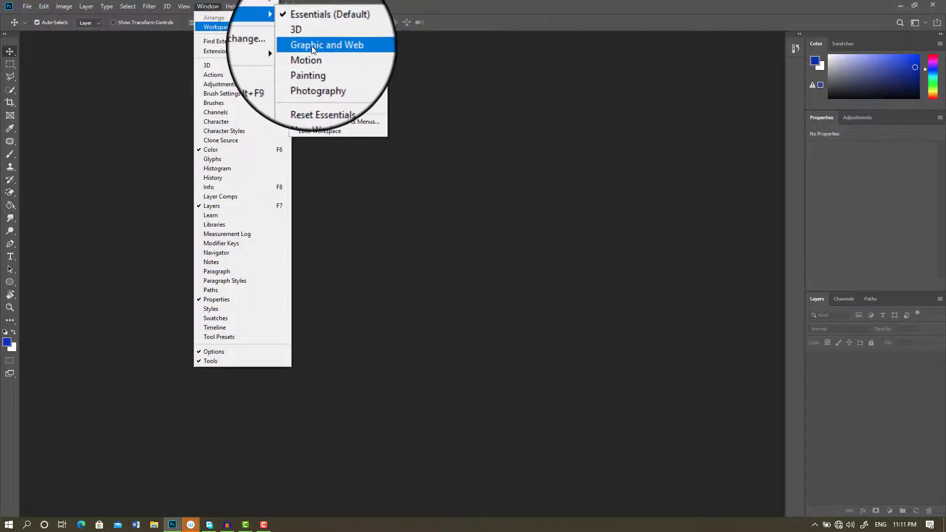
pyautogui.click(338, 46)
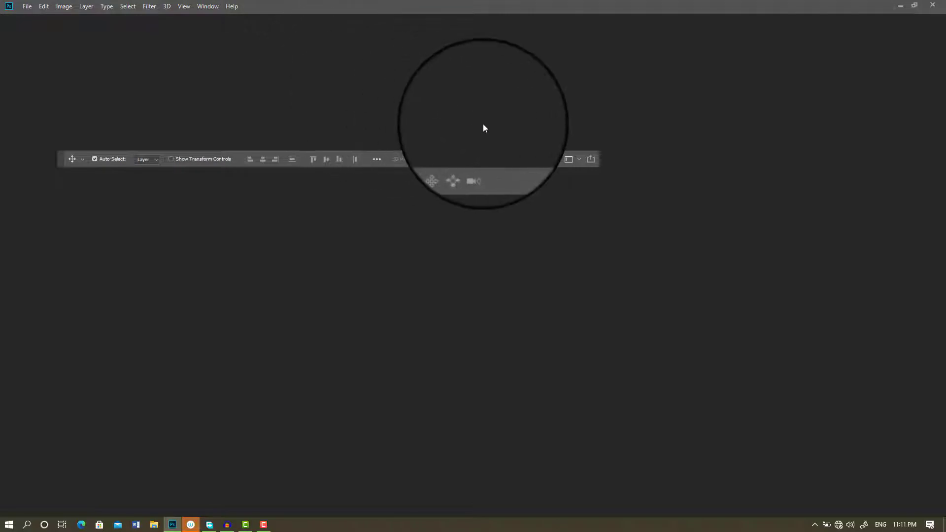
pyautogui.click(205, 6)
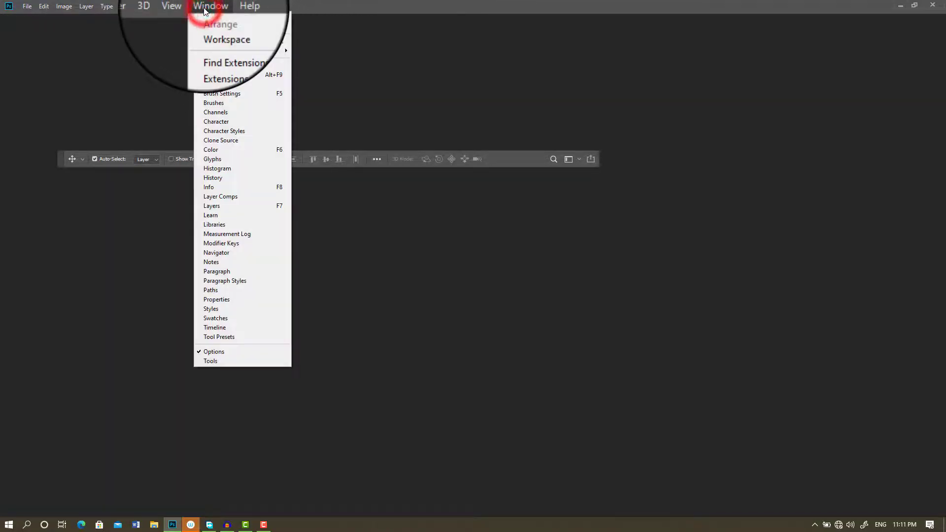
pyautogui.click(270, 52)
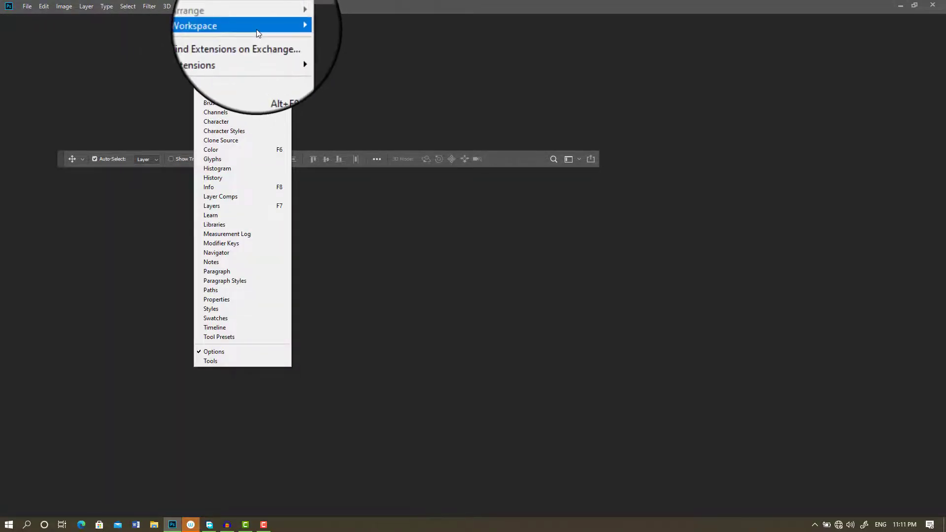
pyautogui.moveTo(268, 27)
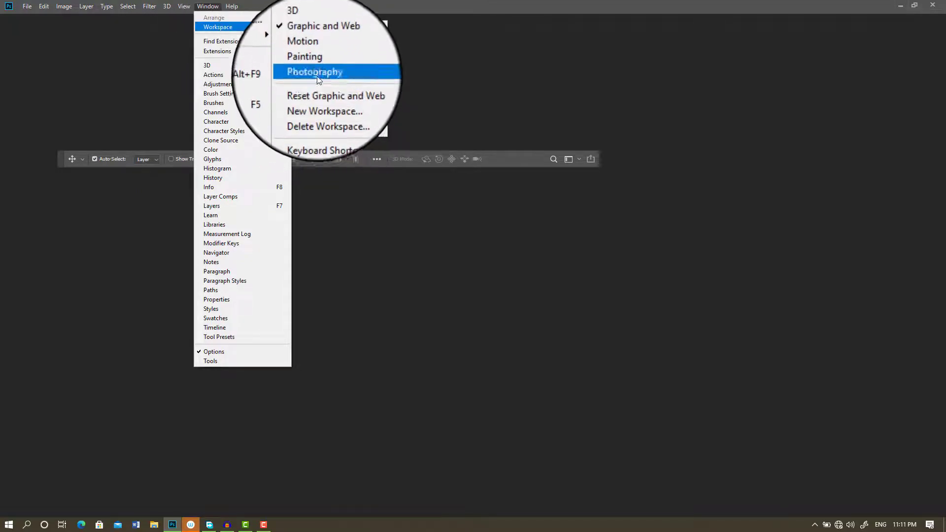
pyautogui.click(324, 88)
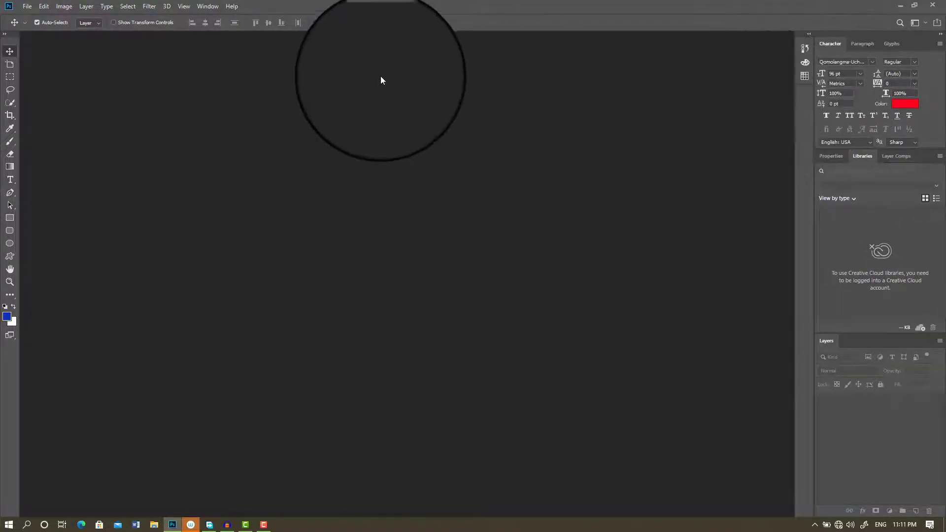
# Show the Brushes panel and switch between the Brushes and Brush Settings panels
pyautogui.click(207, 7)
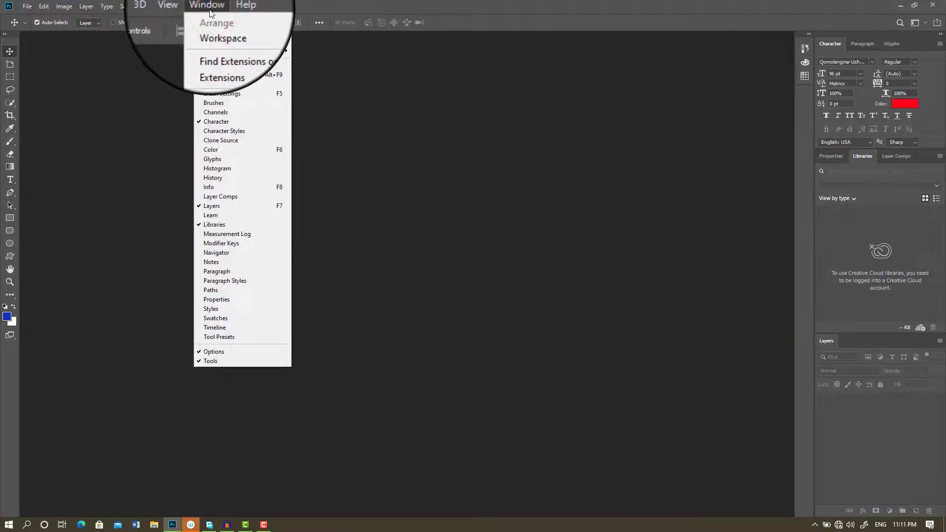
pyautogui.click(205, 104)
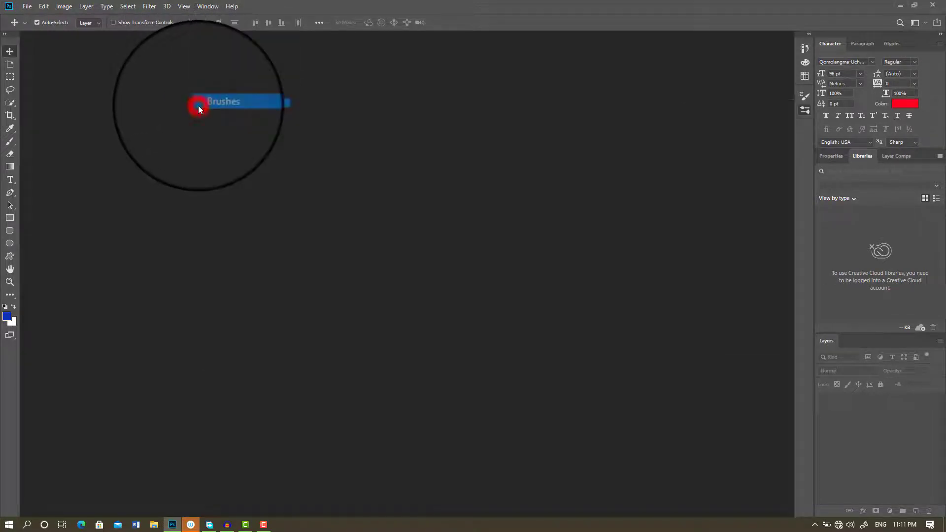
pyautogui.click(797, 140)
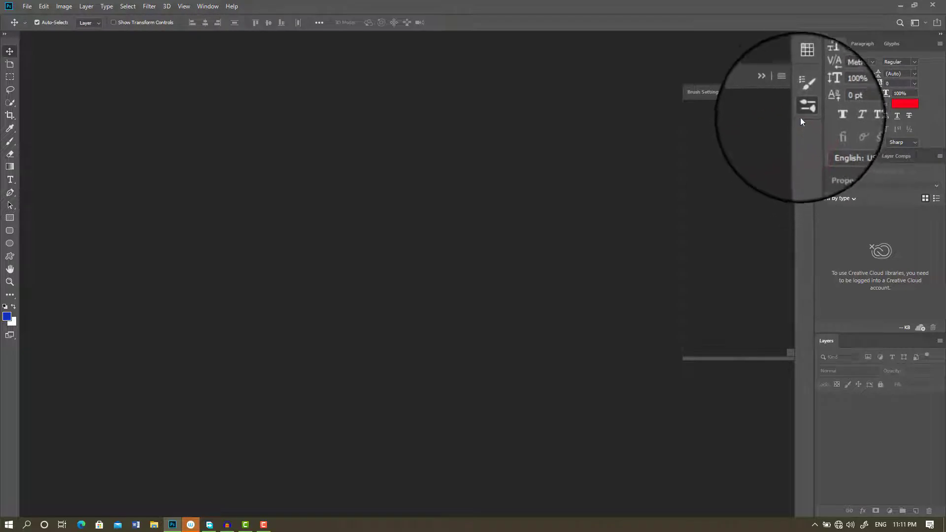
pyautogui.click(800, 97)
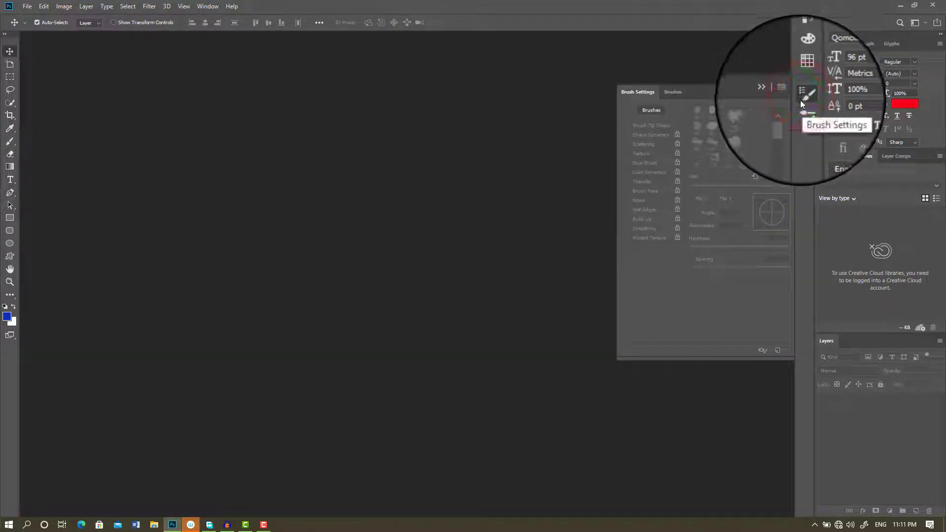
pyautogui.click(800, 111)
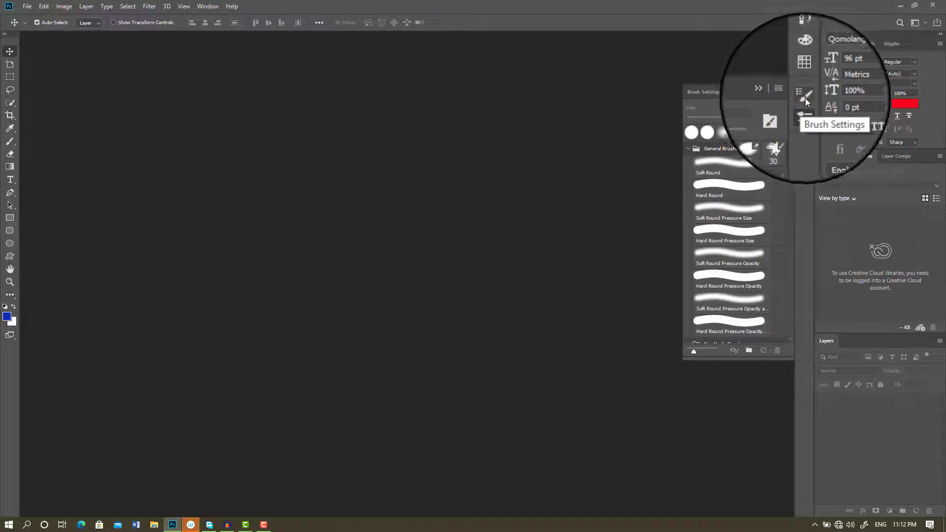
pyautogui.click(804, 97)
pyautogui.click(803, 163)
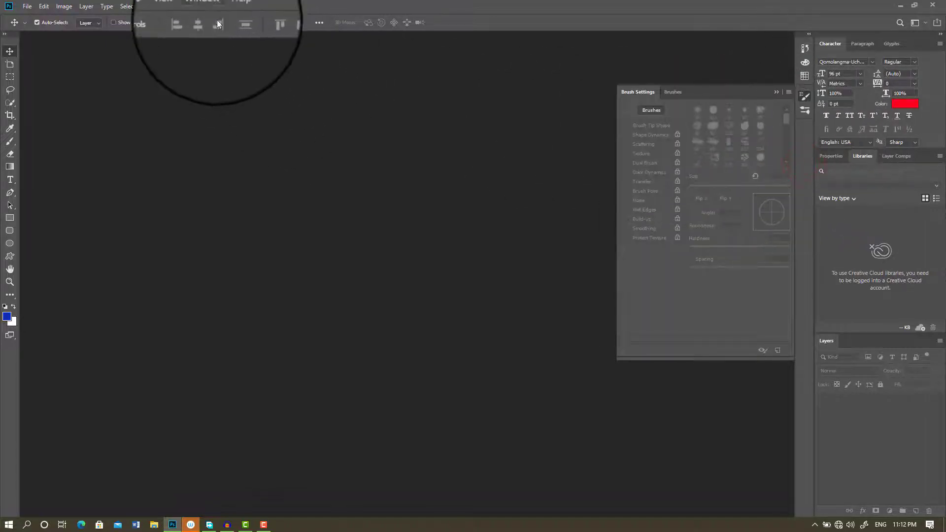
# Show the Swatches panel and dock it in the group that holds Properties, Libraries and Layer Comps
pyautogui.click(207, 6)
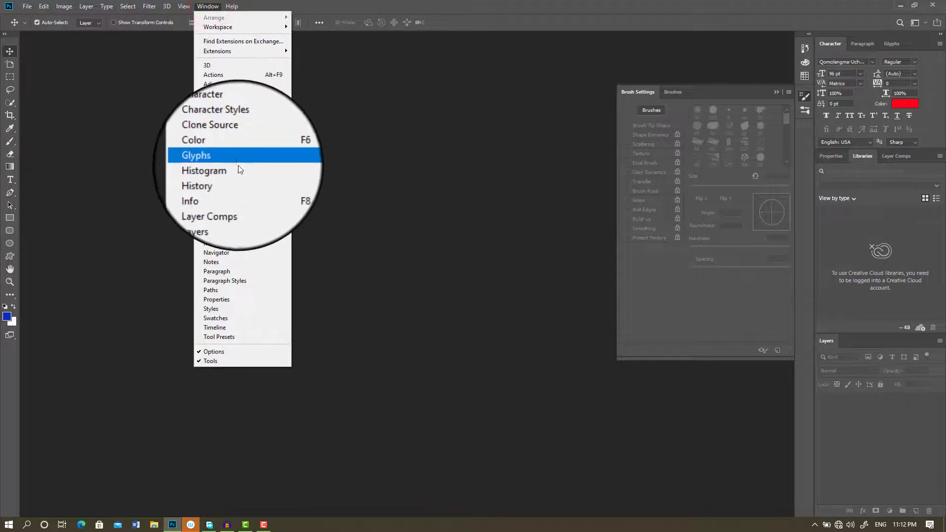
pyautogui.click(200, 322)
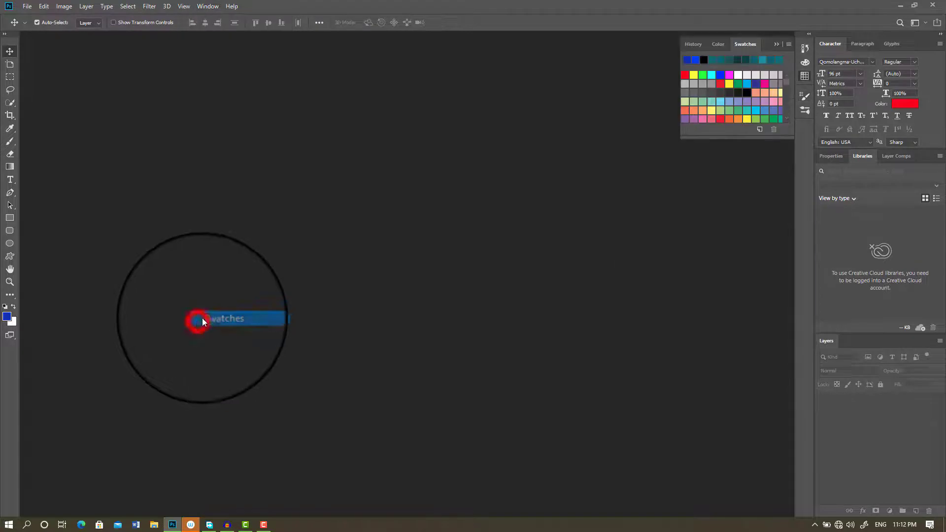
pyautogui.click(776, 44)
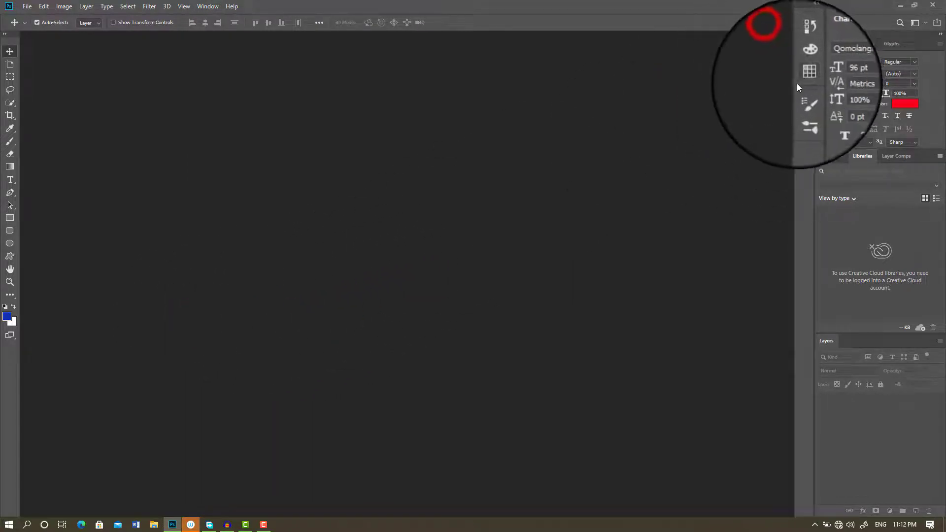
pyautogui.click(804, 78)
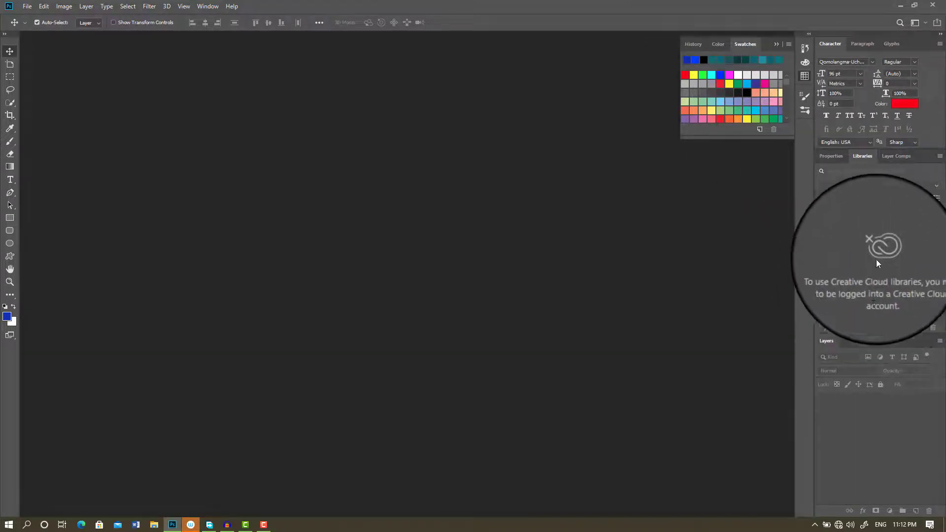
pyautogui.click(803, 76)
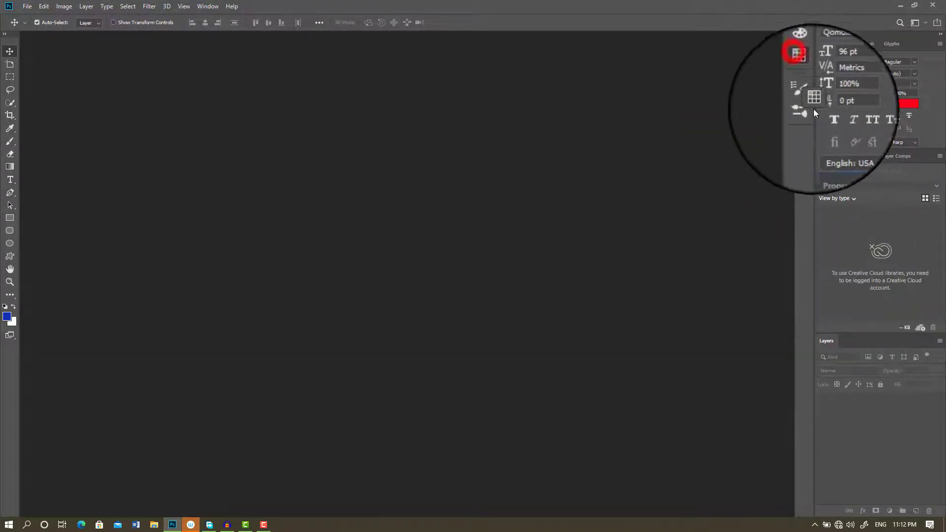
pyautogui.moveTo(887, 156); pyautogui.dragTo(921, 161)
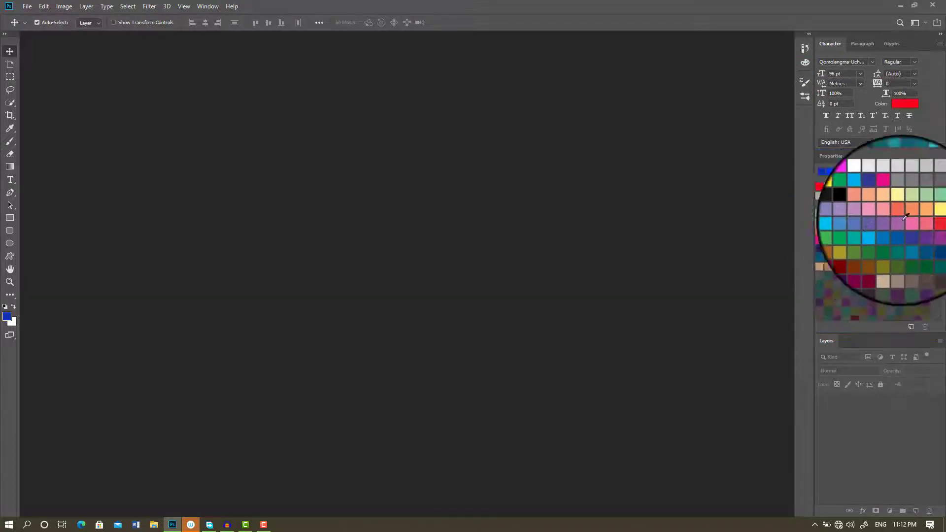
# Undock the Libraries panel from its group and close it
pyautogui.click(857, 158)
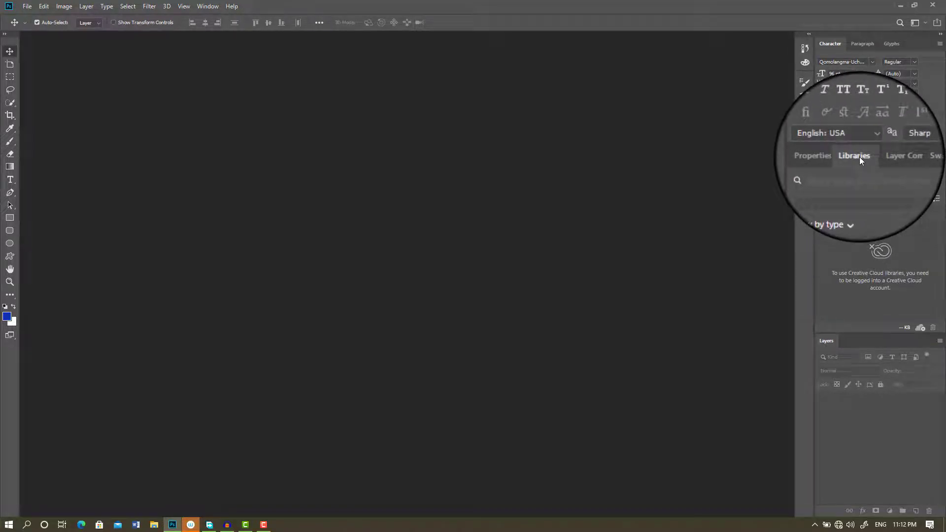
pyautogui.click(858, 158)
pyautogui.moveTo(845, 178); pyautogui.dragTo(598, 182)
pyautogui.click(707, 172)
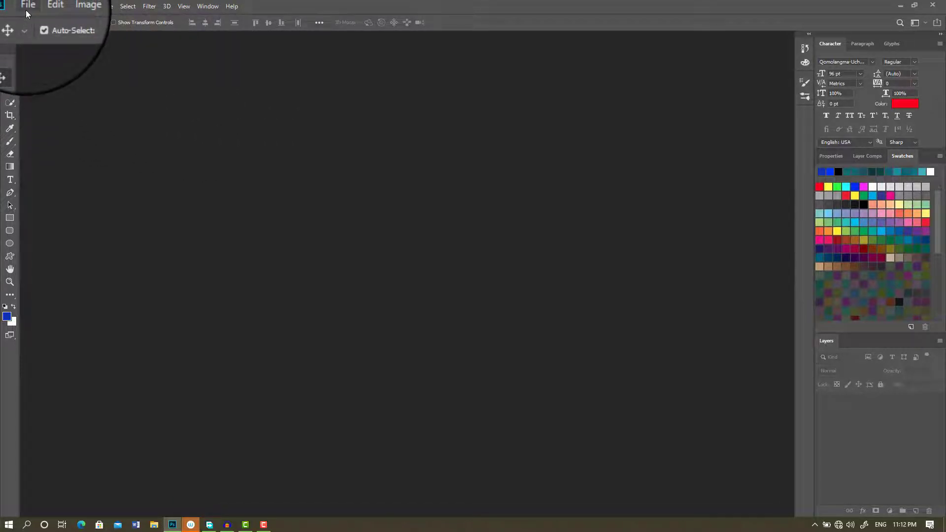
# Start a new document and name it དང་པོ in the preset details
pyautogui.click(27, 9)
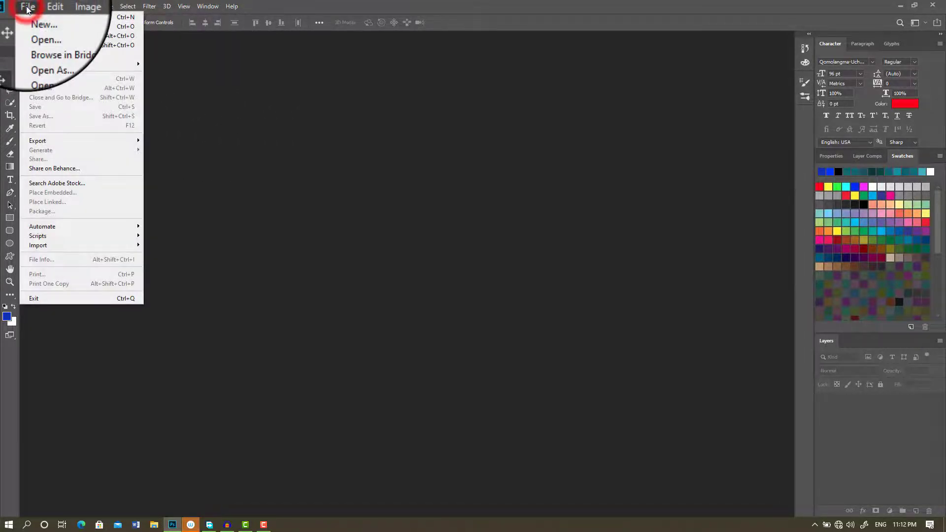
pyautogui.click(48, 18)
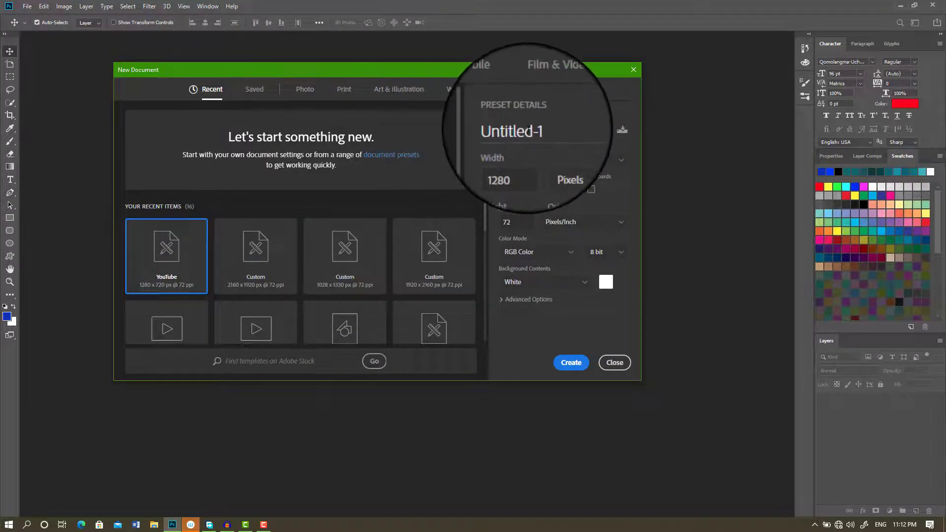
pyautogui.click(545, 130)
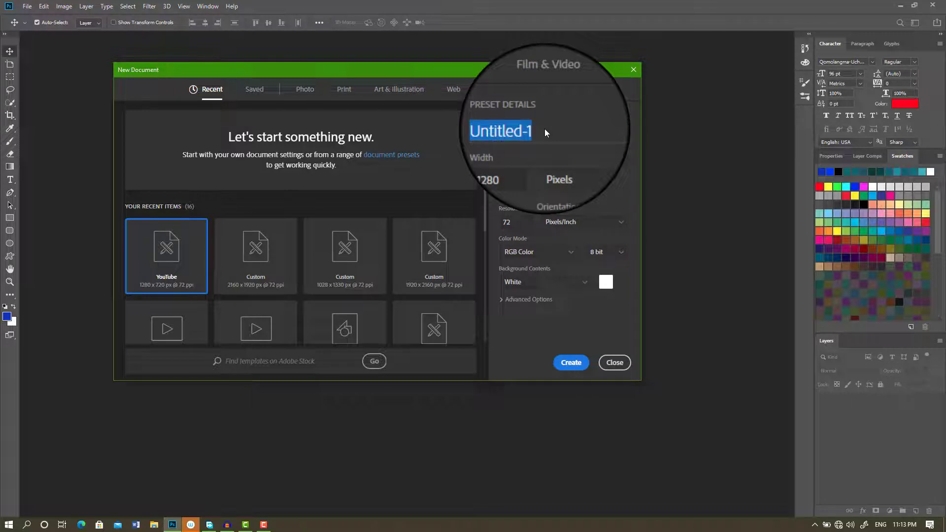
pyautogui.write('555')
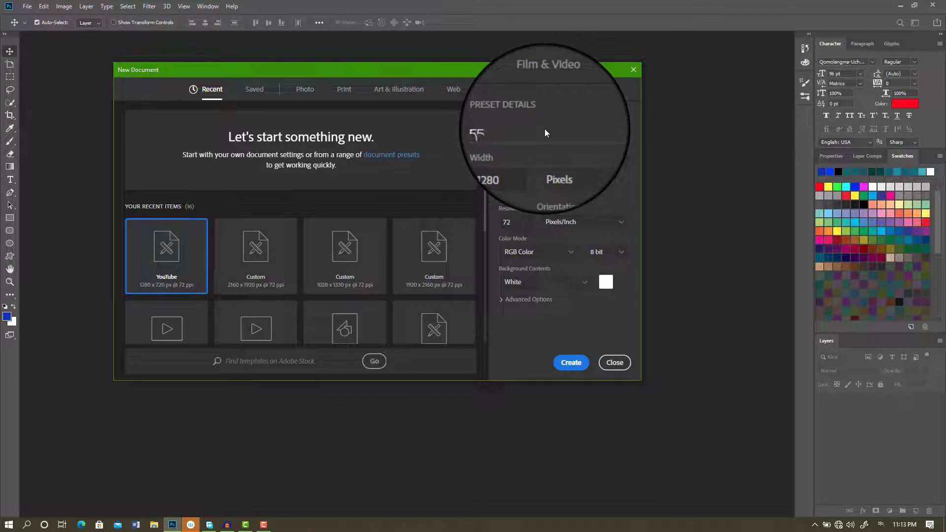
pyautogui.press('BackSpace')
pyautogui.press('BackSpace')
pyautogui.press('BackSpace')
pyautogui.write('55་ཐ')
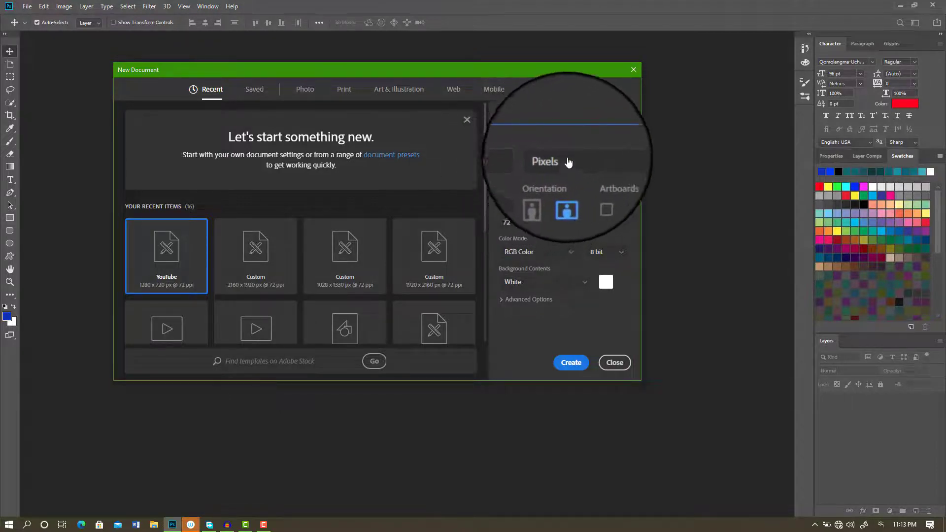
# Switch the new document's width unit to Inches and return it to Pixels
pyautogui.click(589, 158)
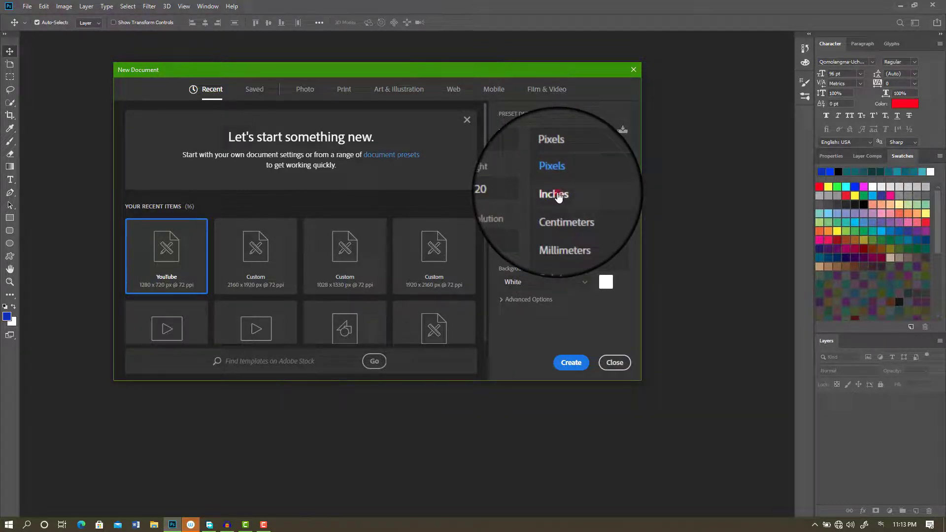
pyautogui.click(557, 195)
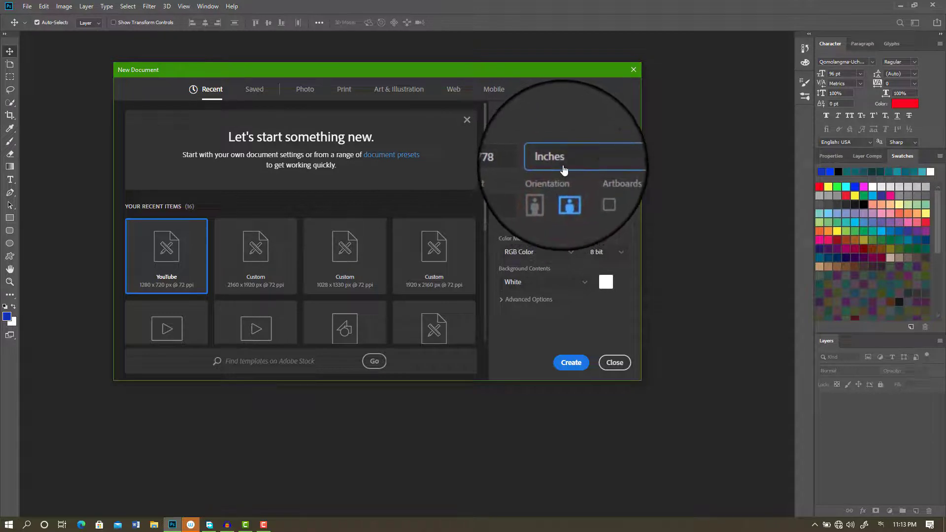
pyautogui.click(564, 169)
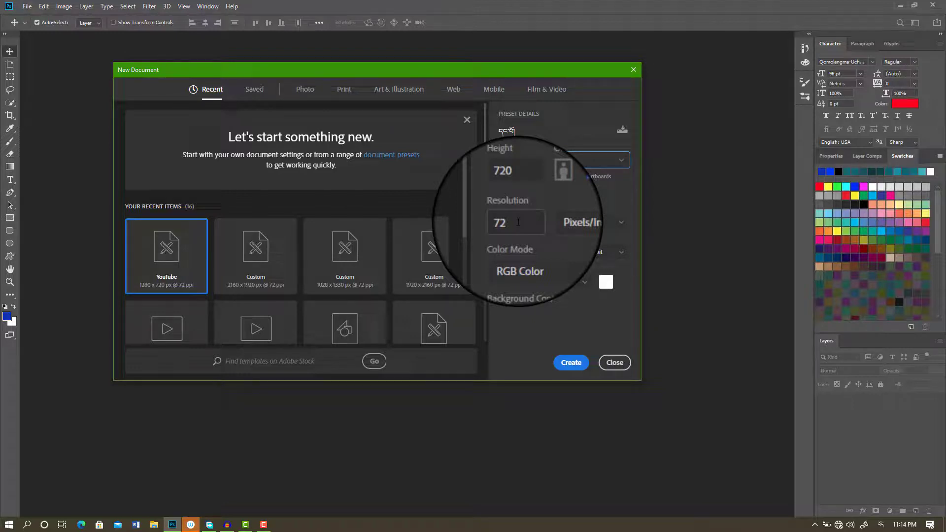
# Try other resolution values for the new document and set the resolution back to 72 pixels/inch
pyautogui.click(518, 221)
pyautogui.press('BackSpace')
pyautogui.write('0')
pyautogui.press('BackSpace')
pyautogui.press('BackSpace')
pyautogui.write('000')
pyautogui.write('72')
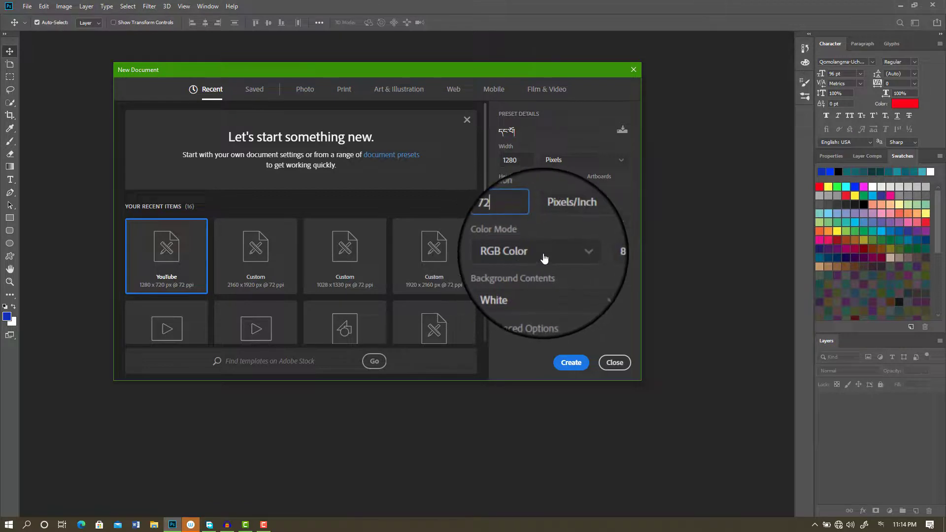
# Choose RGB Color as the new document's color mode and review the background contents options
pyautogui.click(546, 253)
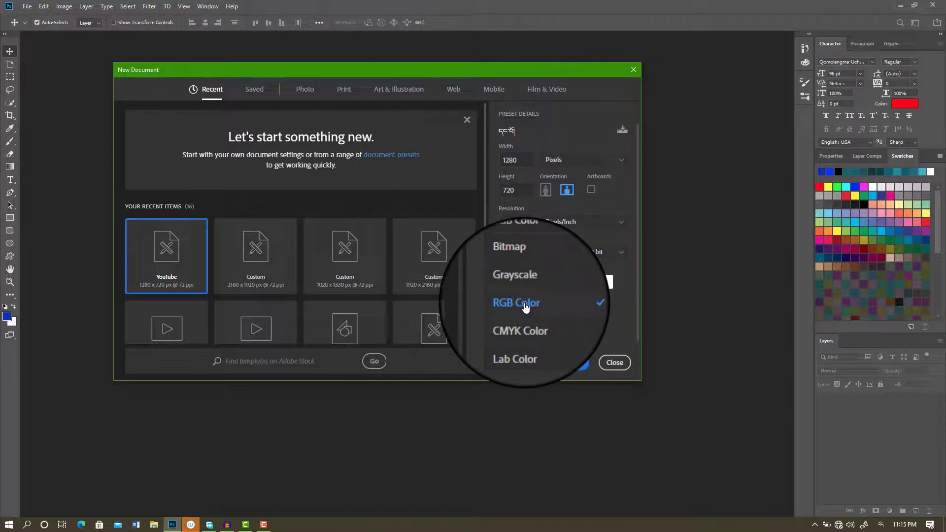
pyautogui.click(525, 305)
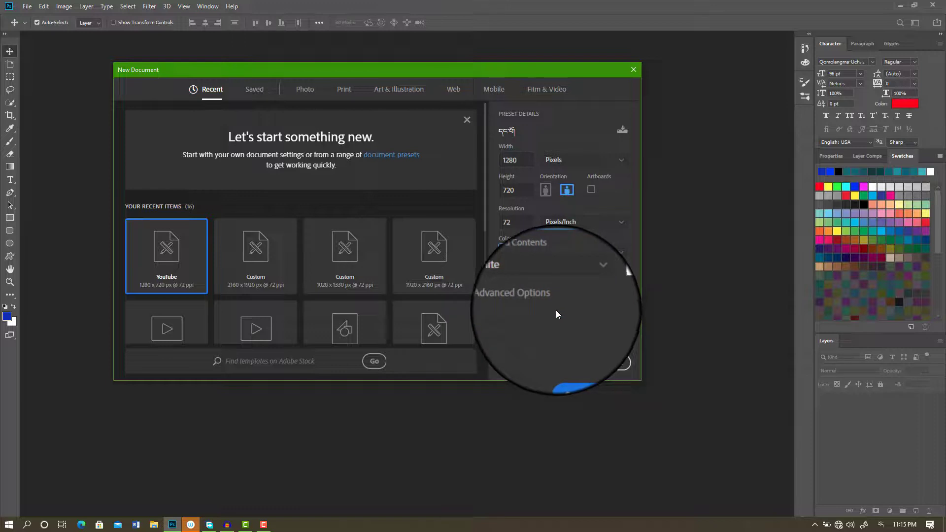
pyautogui.click(557, 249)
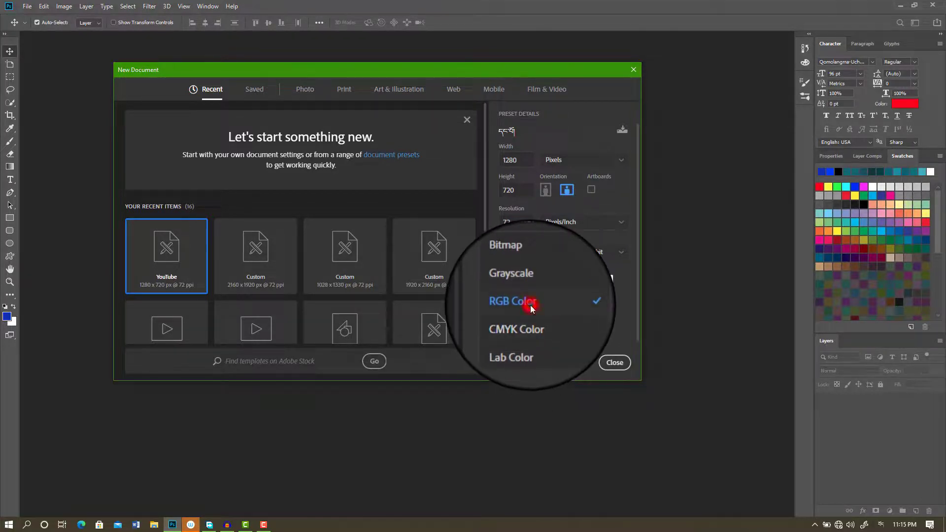
pyautogui.click(530, 305)
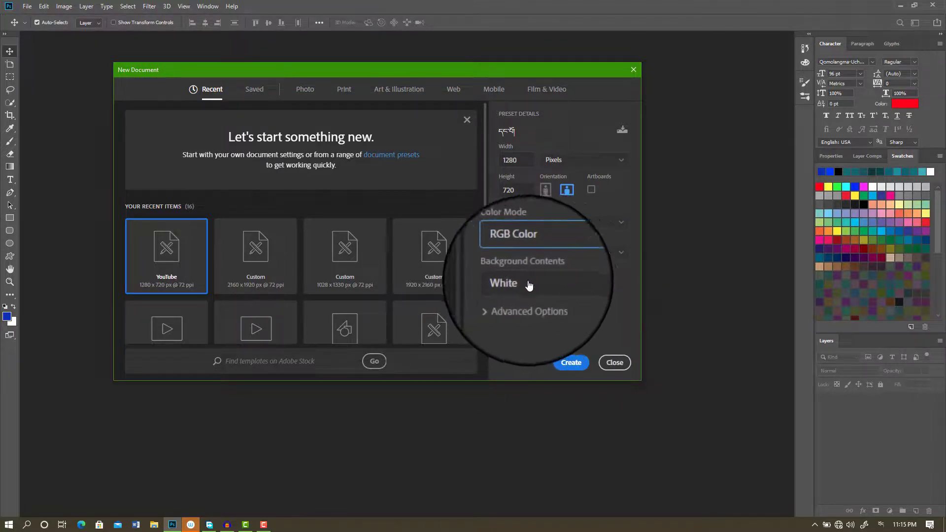
pyautogui.click(548, 282)
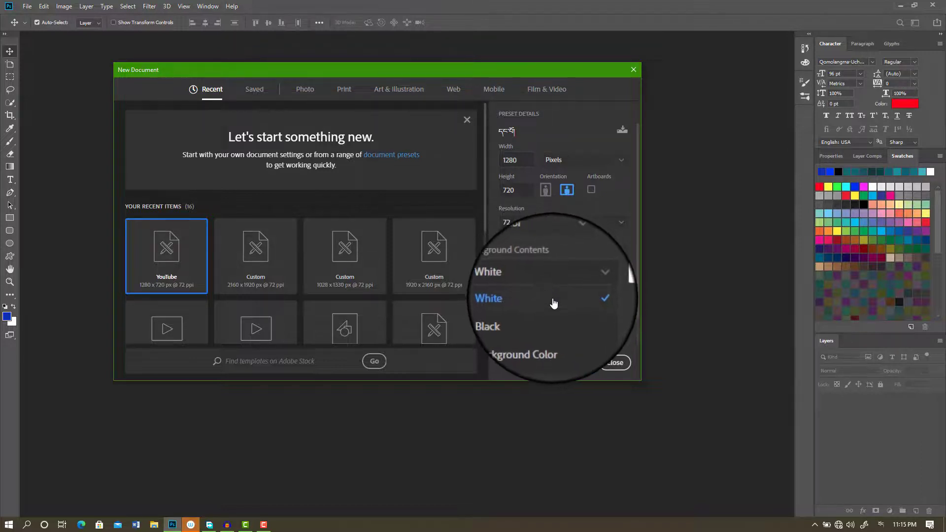
pyautogui.scroll(-1, 553, 304)
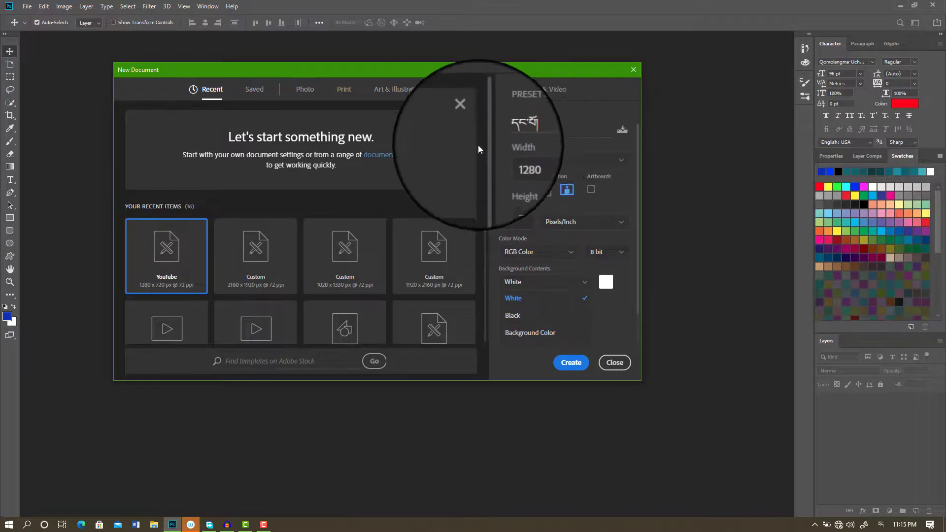
# Save the document settings as a preset with a Tibetan name and create the 1280 x 720 pixel document
pyautogui.click(622, 132)
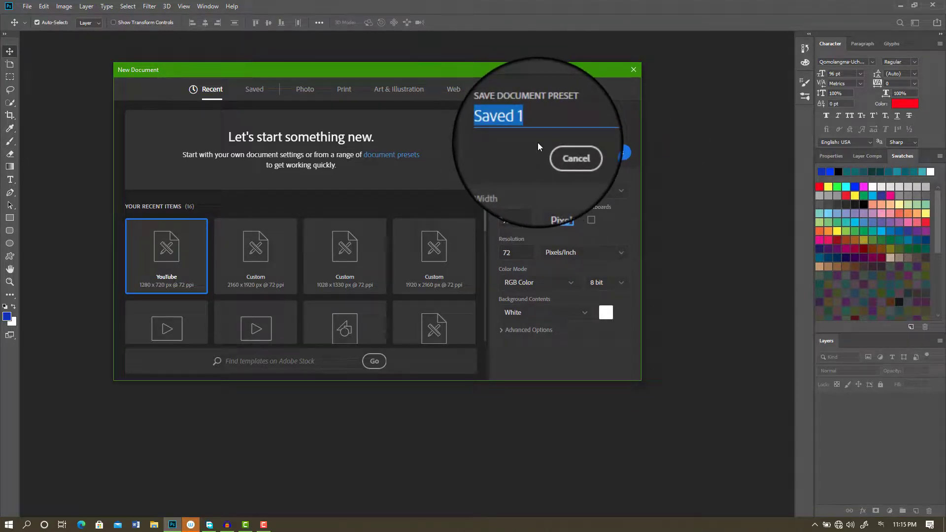
pyautogui.write('युट्युब')
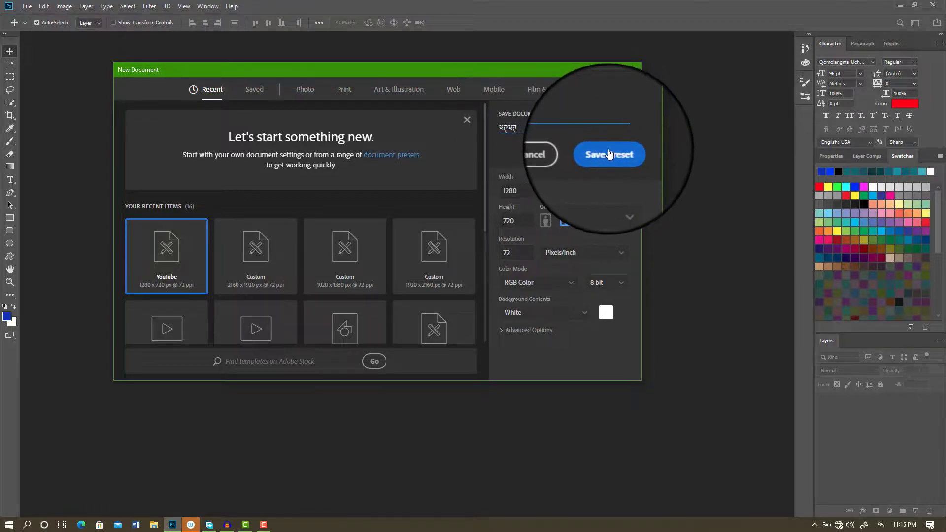
pyautogui.click(607, 149)
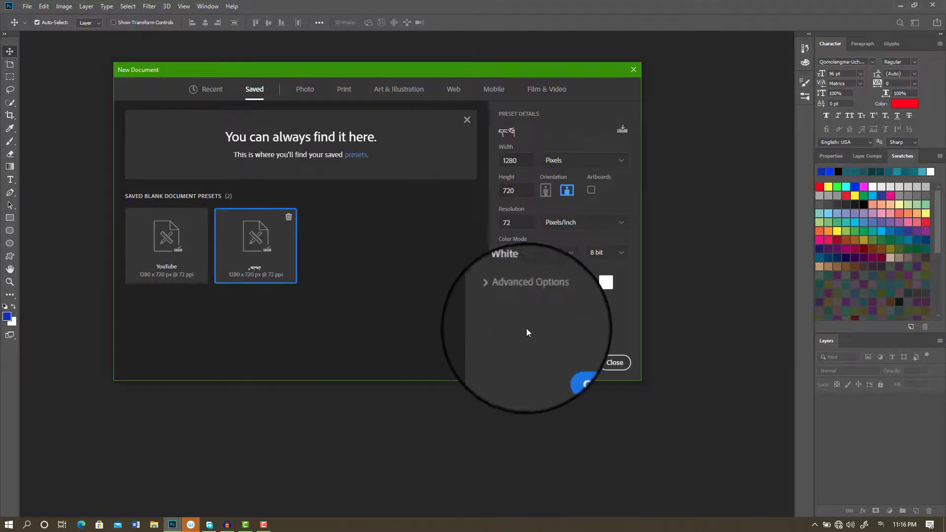
pyautogui.click(571, 363)
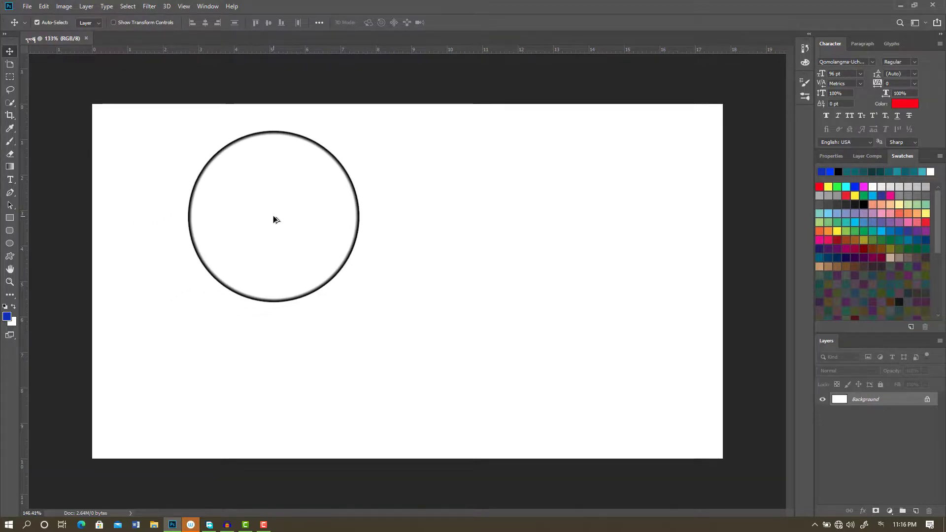
# Zoom in and out on the blank canvas and examine the zoom percentage in the document title
pyautogui.scroll(5, 258, 225)
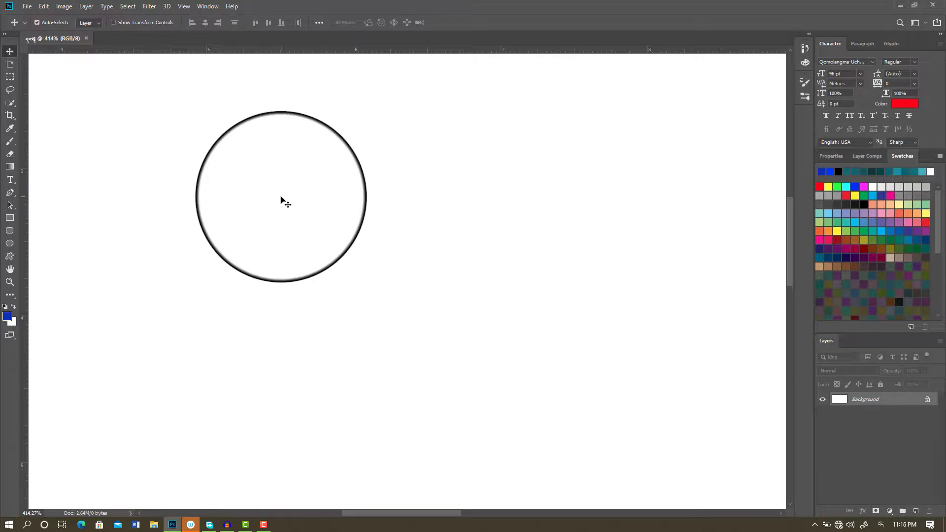
pyautogui.scroll(-3, 281, 200)
pyautogui.scroll(-4, 282, 199)
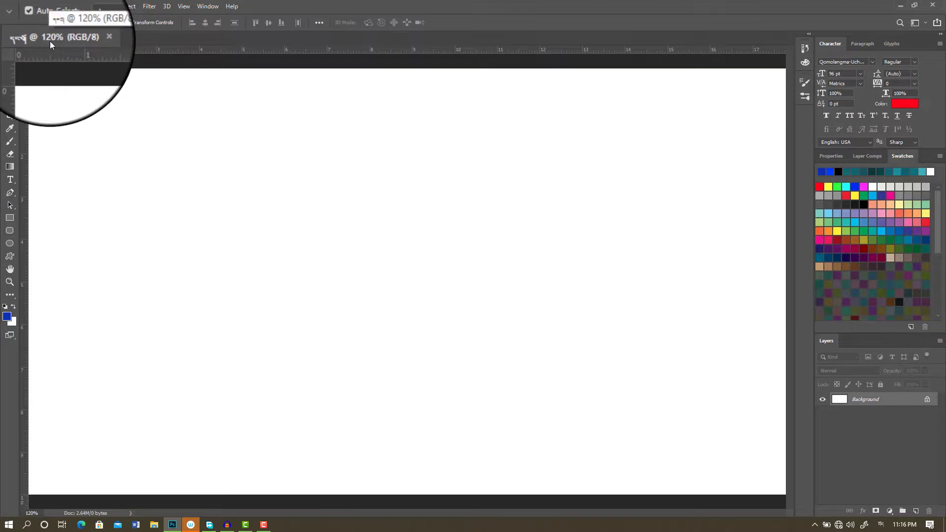
pyautogui.scroll(-1, 51, 45)
pyautogui.scroll(-1, 64, 62)
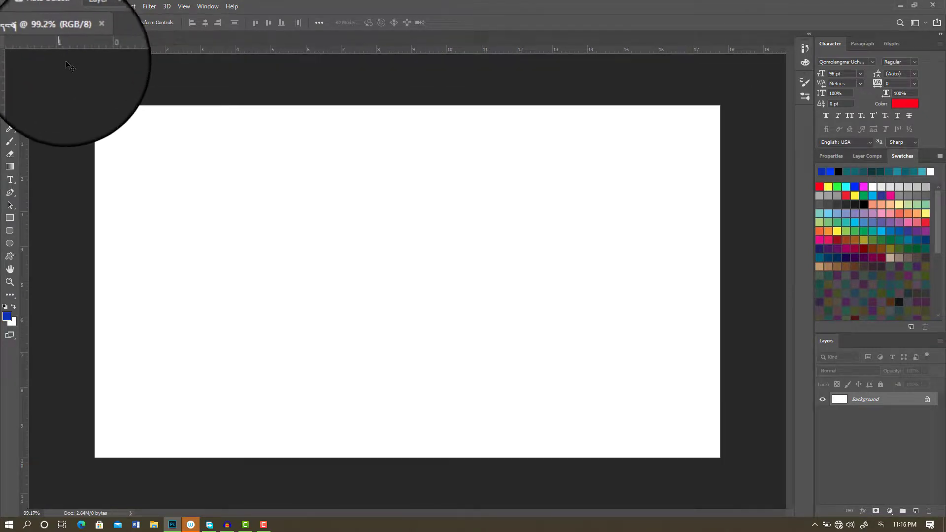
pyautogui.scroll(1, 137, 129)
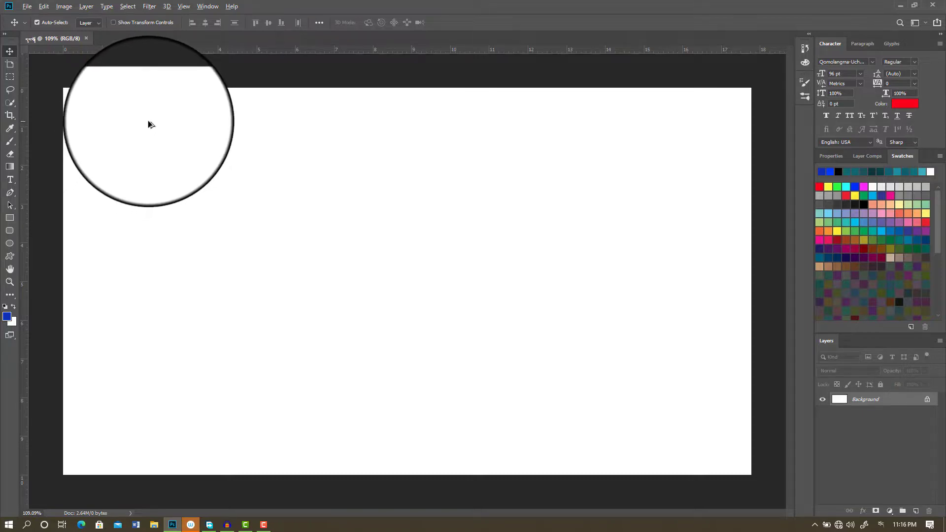
pyautogui.scroll(8, 148, 120)
pyautogui.scroll(-8, 152, 120)
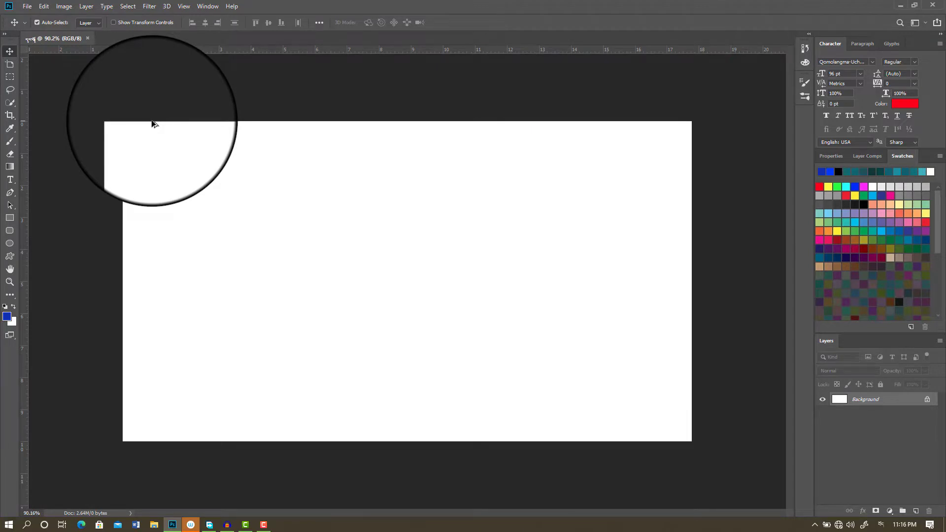
pyautogui.scroll(2, 196, 154)
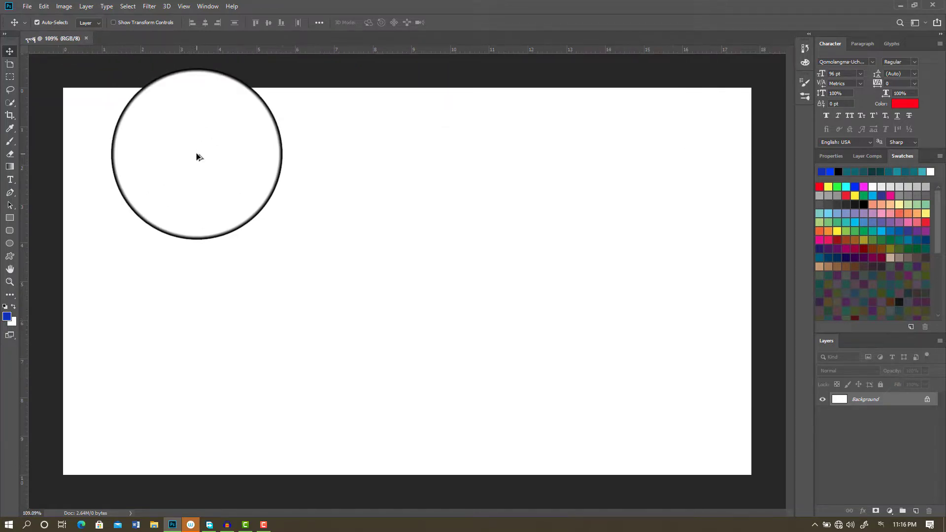